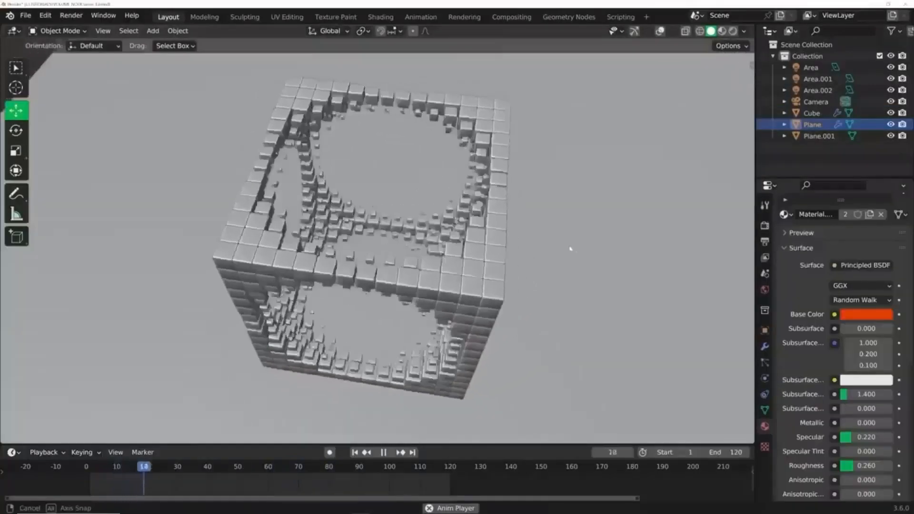
middle_drag(552, 250, 519, 235)
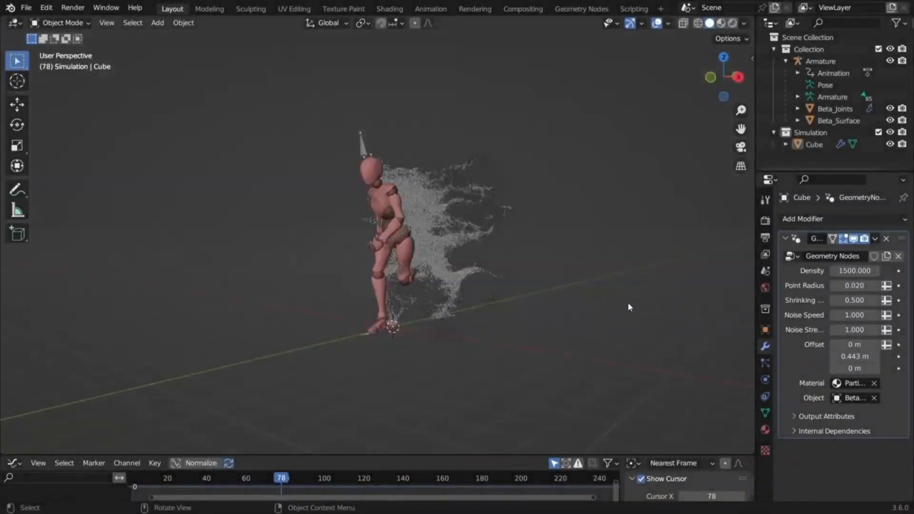
Play the running character's particle simulation and set the Shrinking value of its Geometry Nodes modifier to 1
key(space)
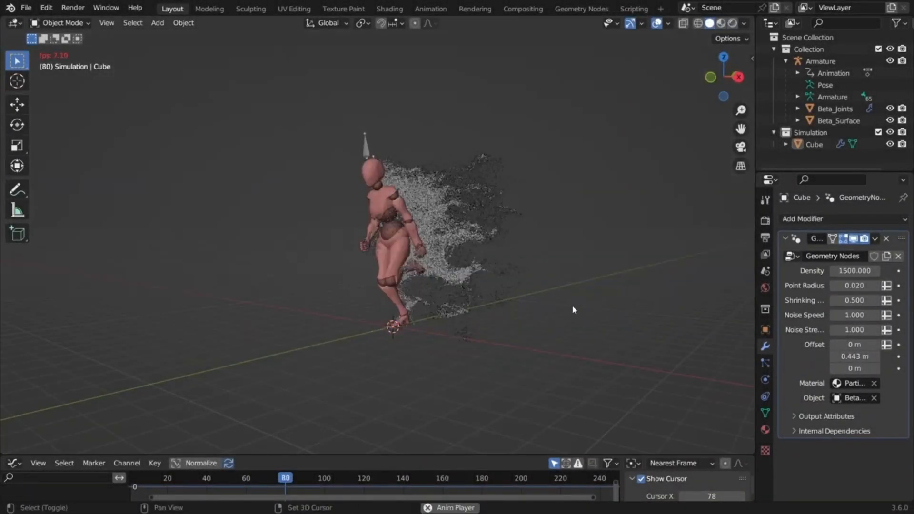
click(866, 271)
key(Escape)
click(851, 300)
text(1)
key(Return)
Adjust the Y Offset of the particle simulation's Geometry Nodes modifier and set its Shrinking value to 1
middle_drag(547, 311, 447, 295)
drag(854, 358, 875, 329)
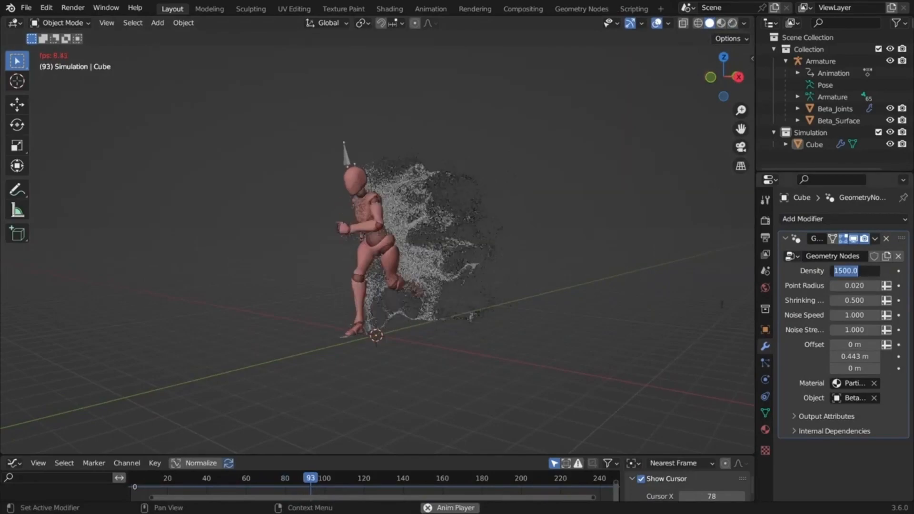
double_click(852, 300)
text(1)
key(Return)
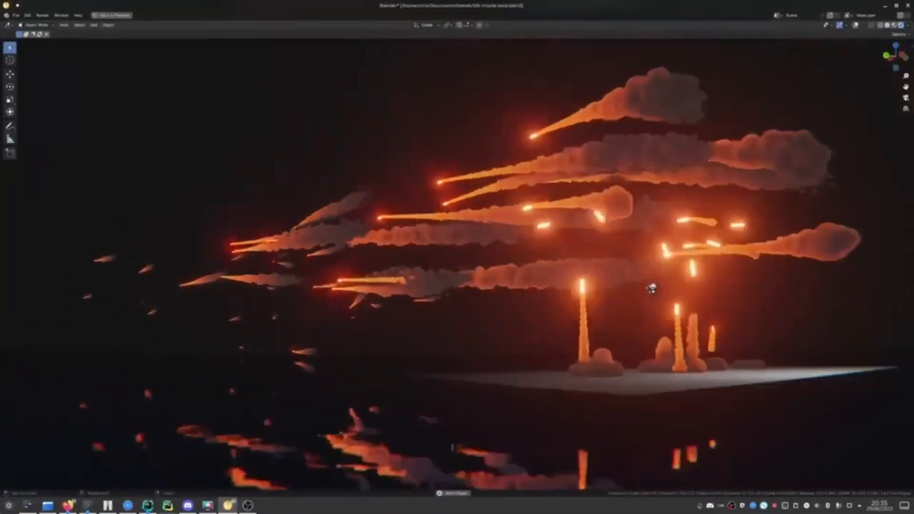
middle_drag(652, 286, 574, 309)
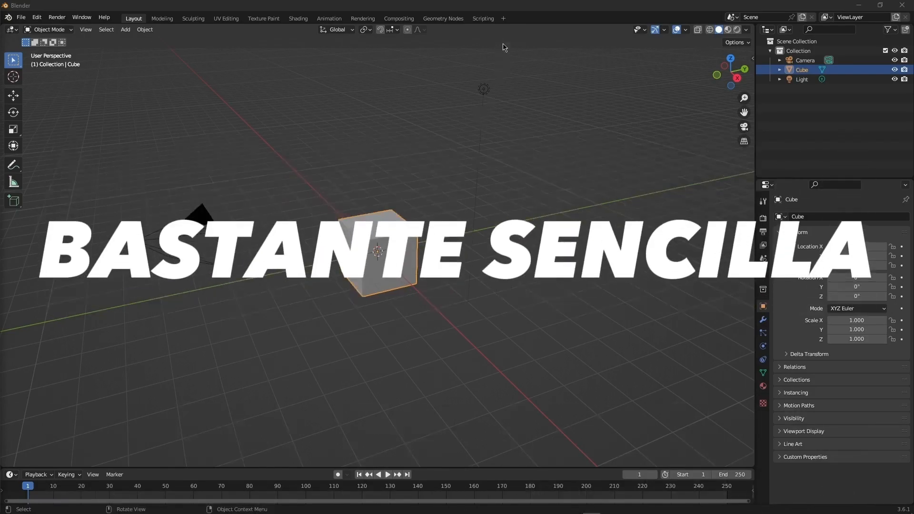
Switch to the Geometry Nodes workspace and delete the default camera, cube and light from the scene
click(503, 18)
mouse_move(470, 40)
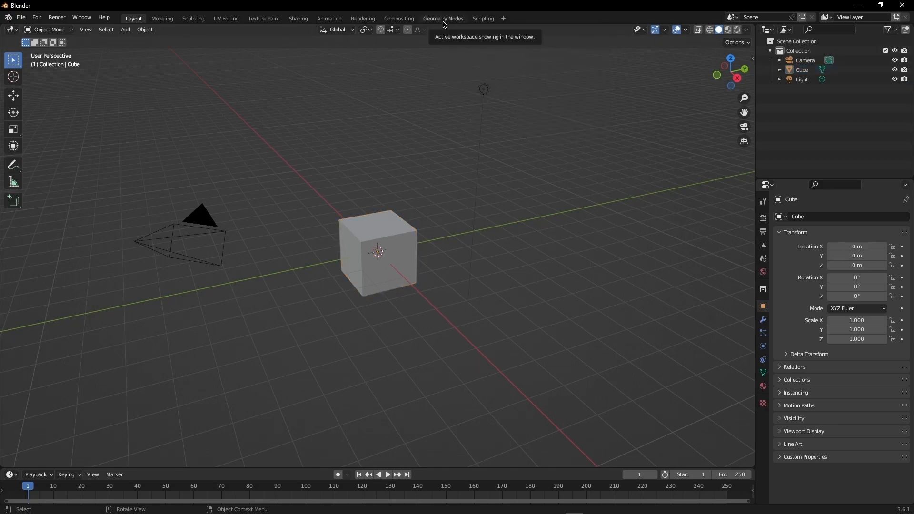
click(443, 19)
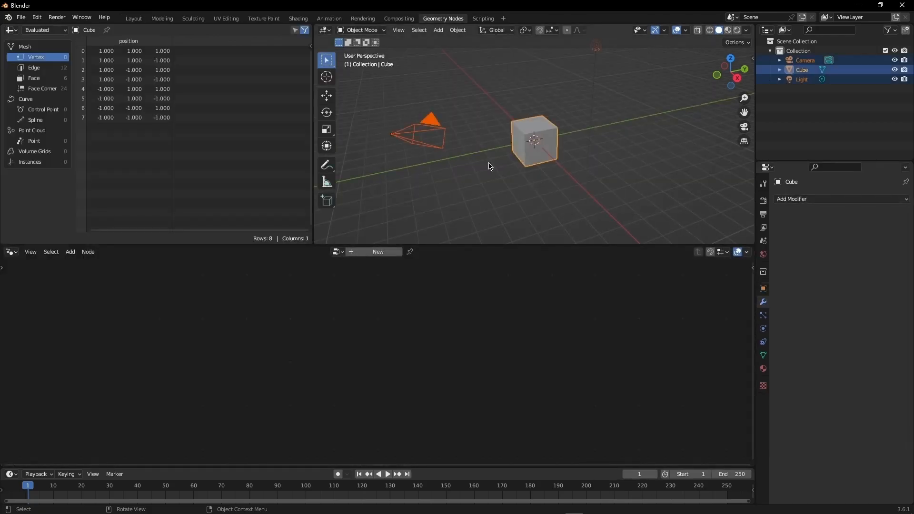
key(Delete)
Add a UV sphere at the scene origin and scale it up uniformly
key(shift+a)
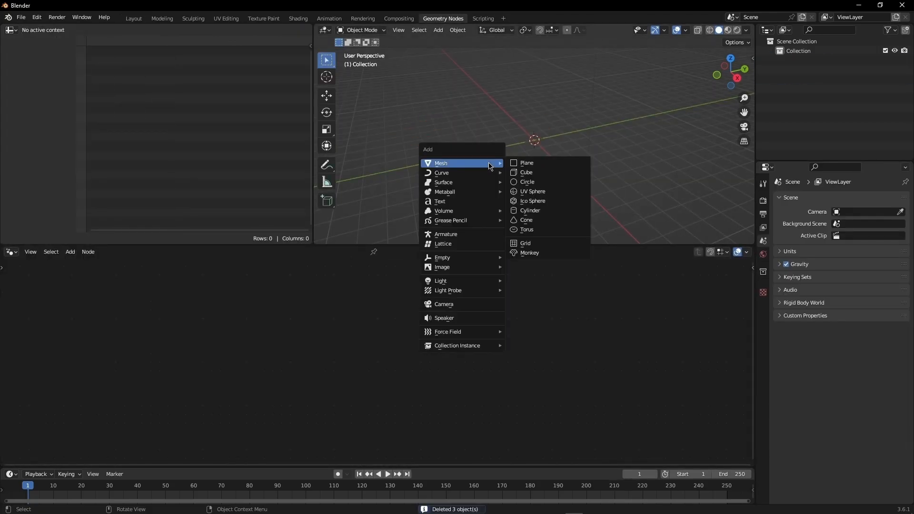
click(533, 191)
key(s)
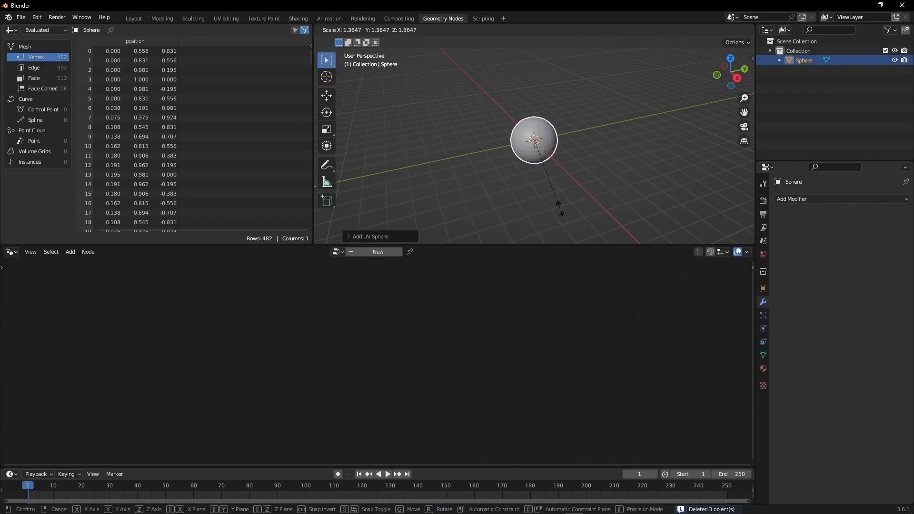
click(601, 244)
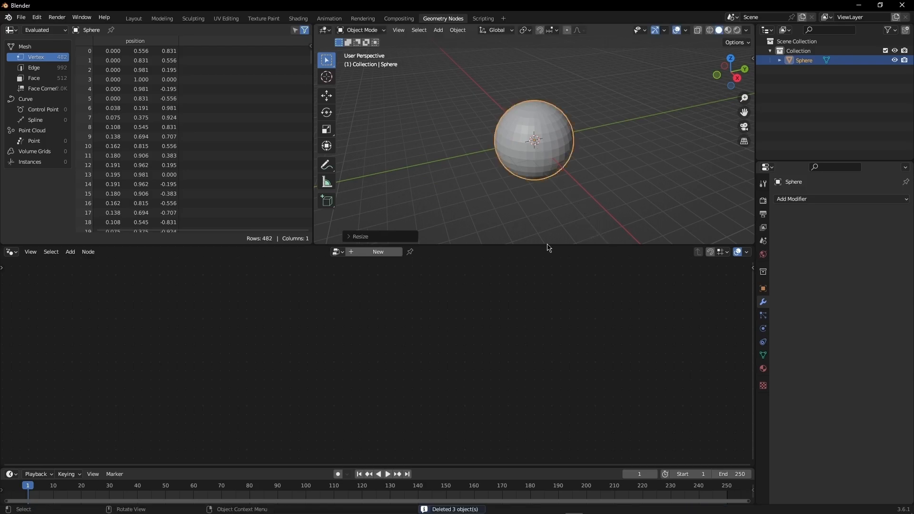
Create a new geometry node tree on the sphere and spread the Group Input and Group Output nodes apart
click(378, 251)
drag(200, 378, 166, 375)
drag(499, 375, 515, 360)
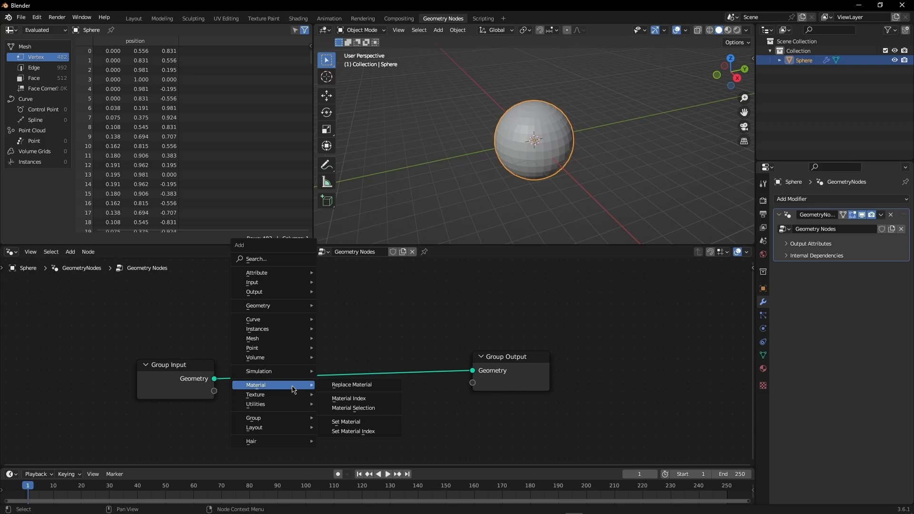
Add a Simulation Zone to the node tree and place it above the Group Input and Group Output nodes
mouse_move(284, 343)
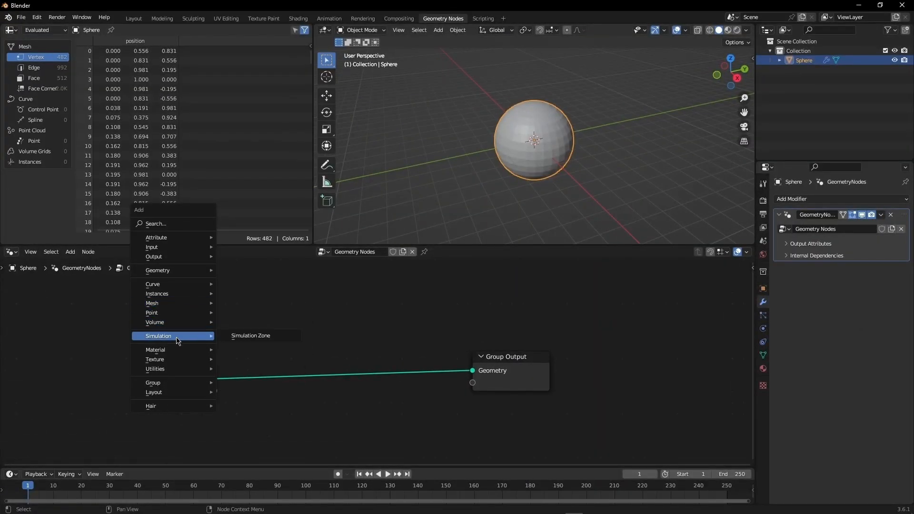
click(247, 335)
drag(274, 301, 277, 303)
click(321, 407)
scroll(369, 374, down, 3)
middle_drag(365, 400, 381, 397)
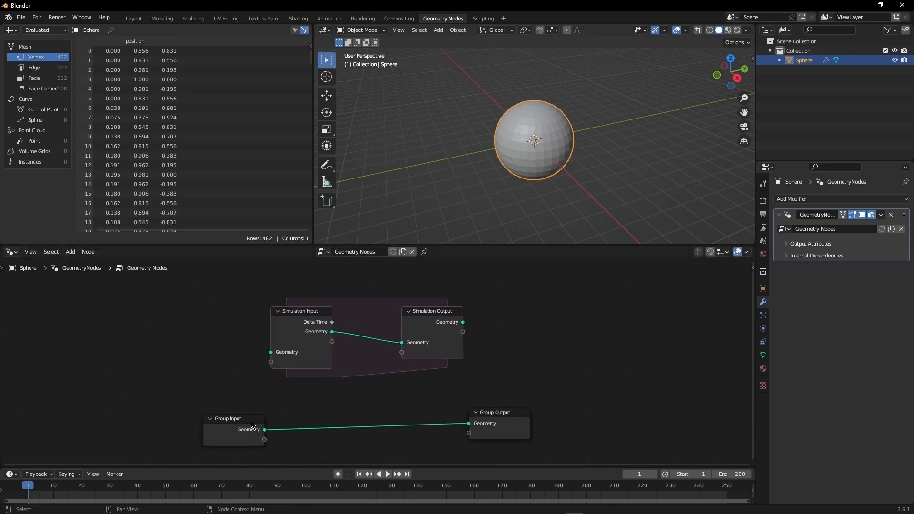
Route the geometry from Group Input into Simulation Input and from Simulation Output into Group Output, spacing the group nodes further apart
drag(252, 426, 243, 426)
drag(469, 424, 192, 417)
drag(207, 422, 271, 352)
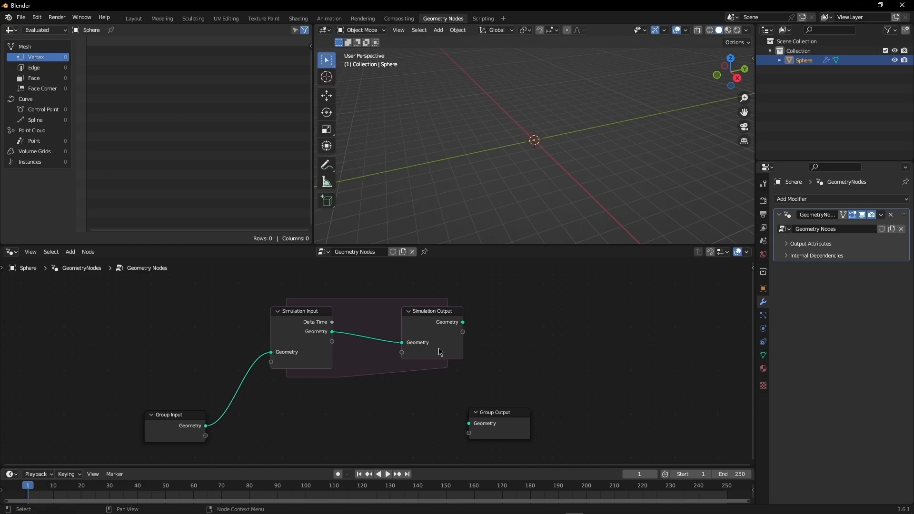
drag(465, 324, 573, 395)
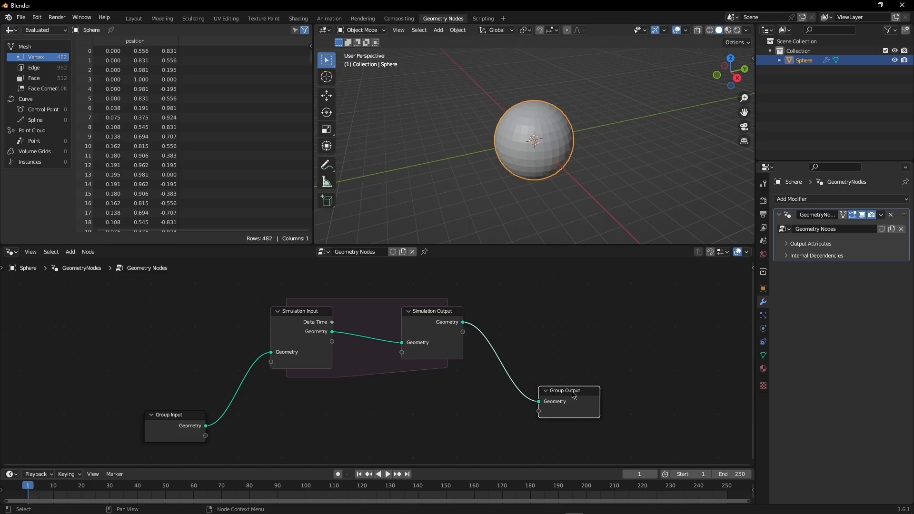
Add a Scene Time node below the simulation zone, beside the Group Input node
scroll(344, 421, down, 1)
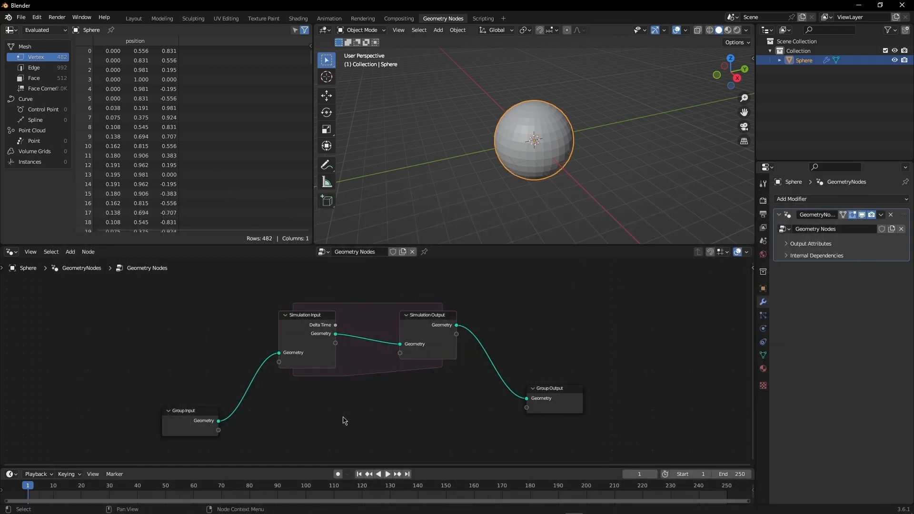
key(shift+a)
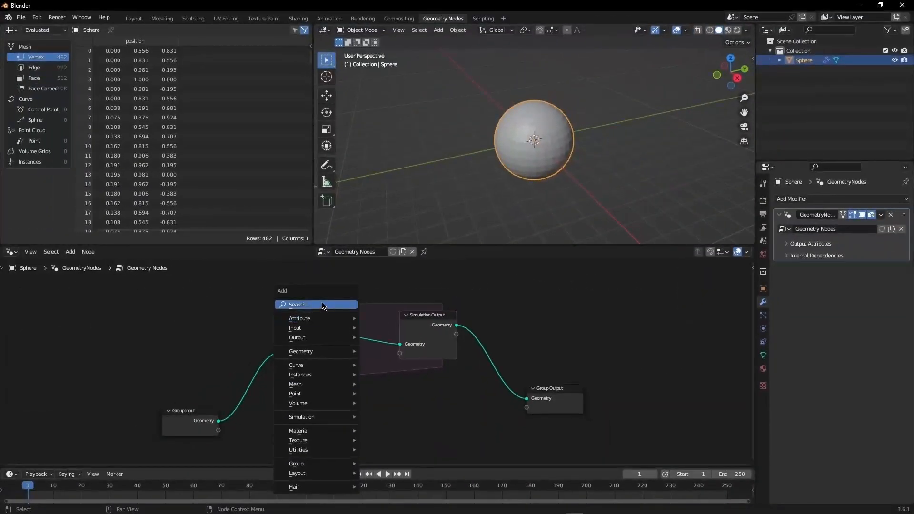
click(323, 305)
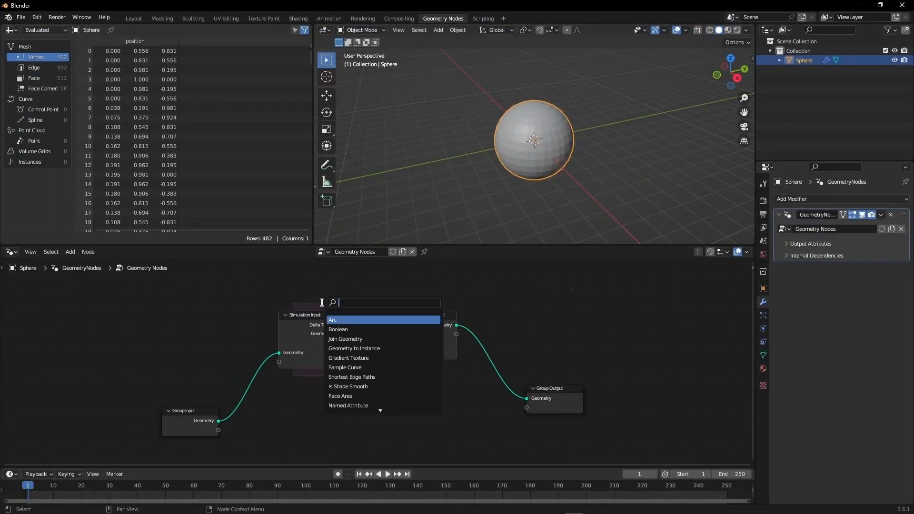
text(scree)
key(Return)
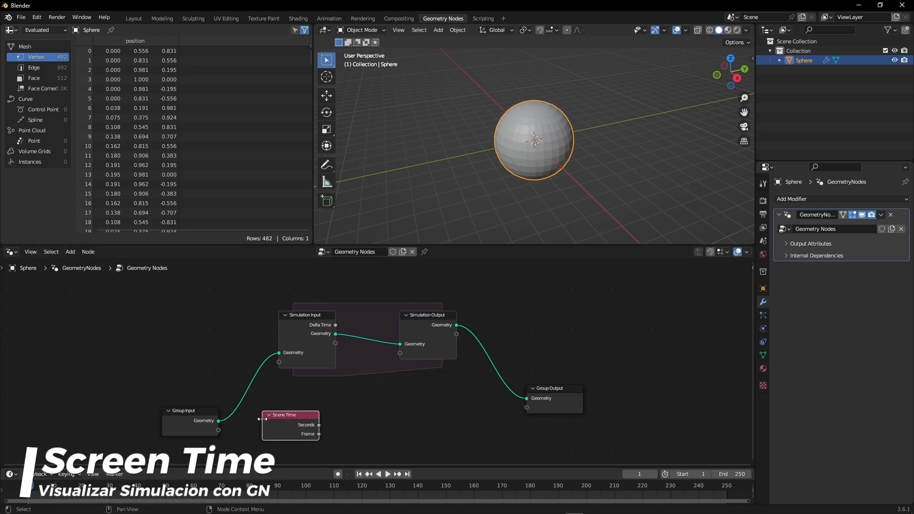
click(261, 418)
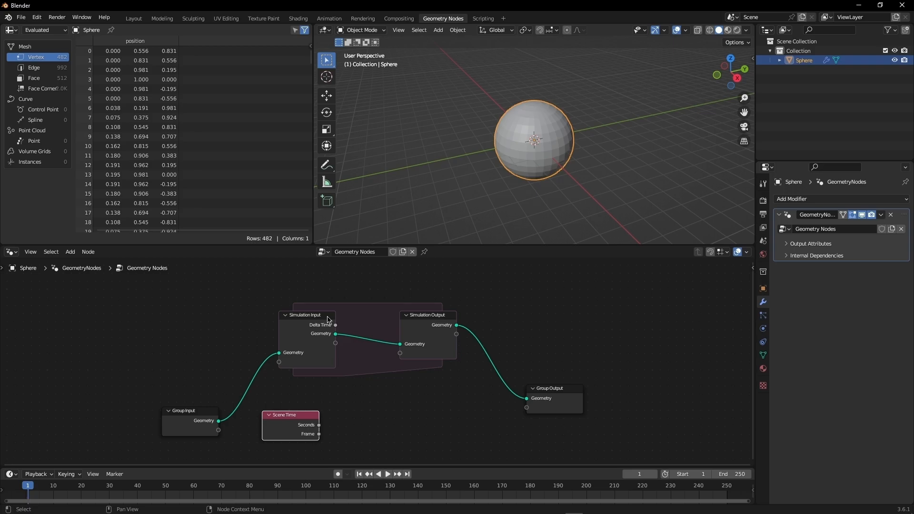
Insert an Extrude Mesh node into the geometry link between Simulation Input and Simulation Output
key(shift+a)
click(438, 322)
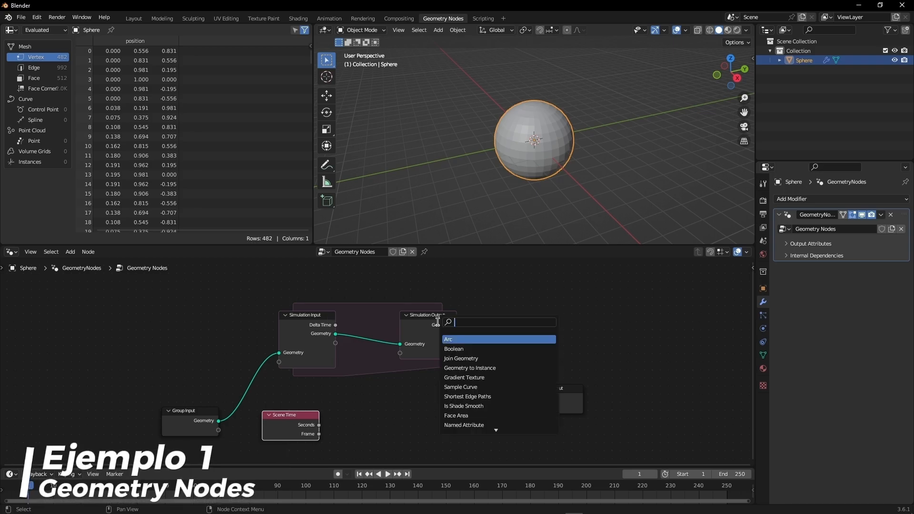
key(shift+a)
click(351, 319)
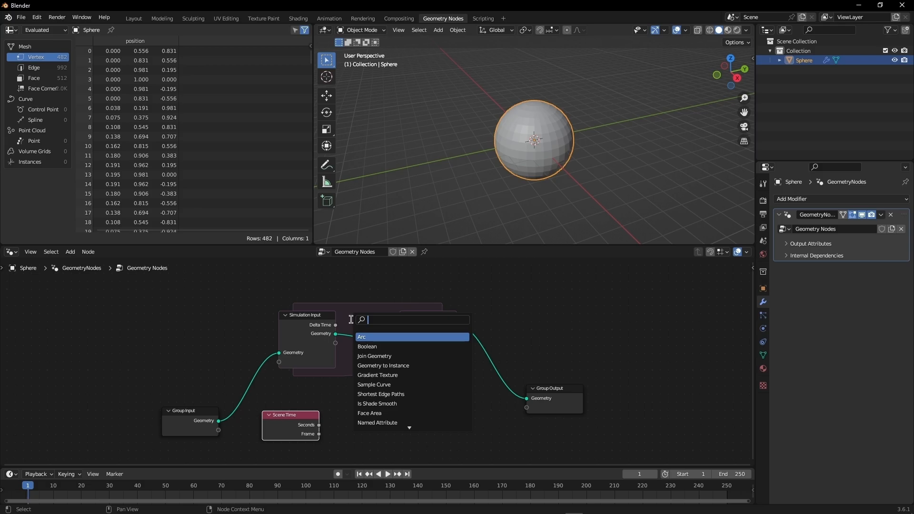
text(extrude)
key(Return)
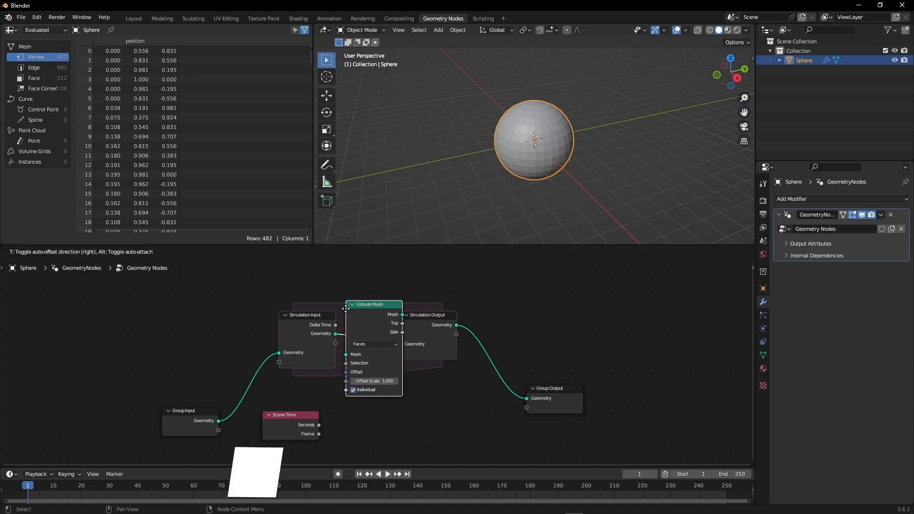
click(346, 309)
drag(346, 309, 382, 309)
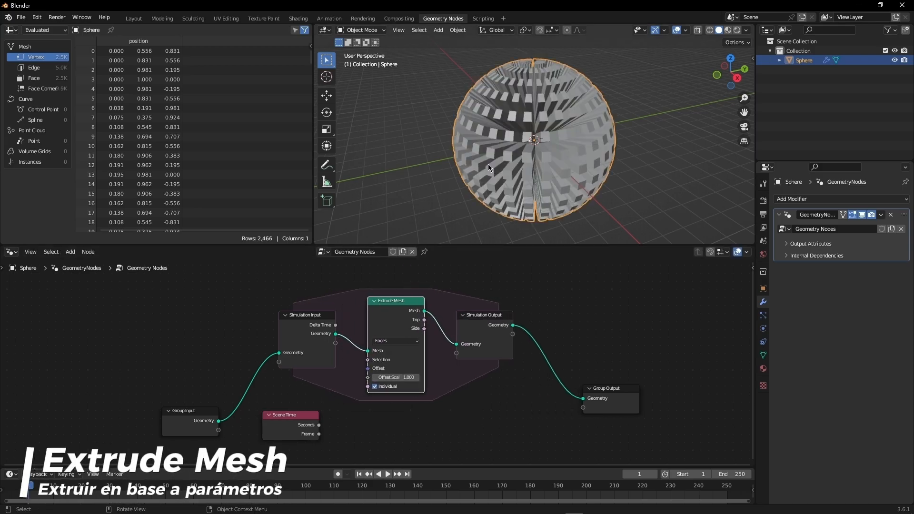
Try the Vertices and Edges modes of the Extrude Mesh node and set it back to Faces
scroll(443, 301, up, 1)
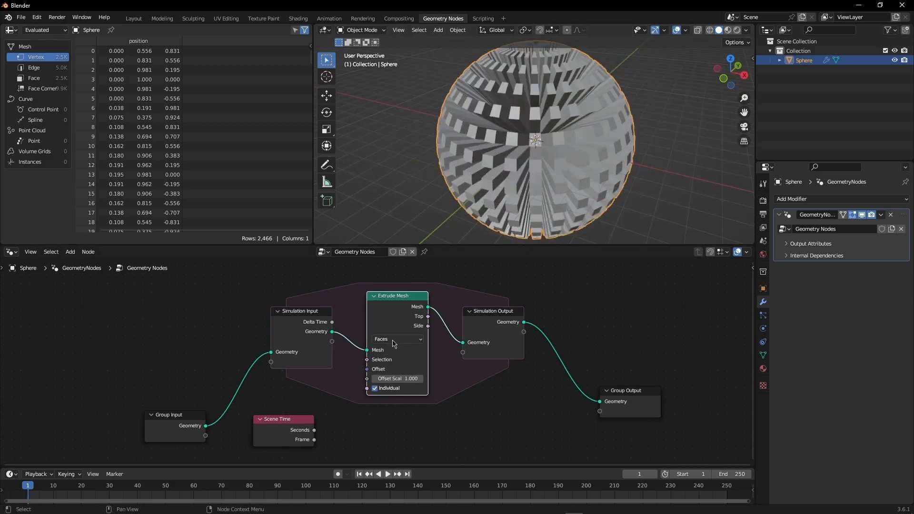
click(393, 339)
click(398, 348)
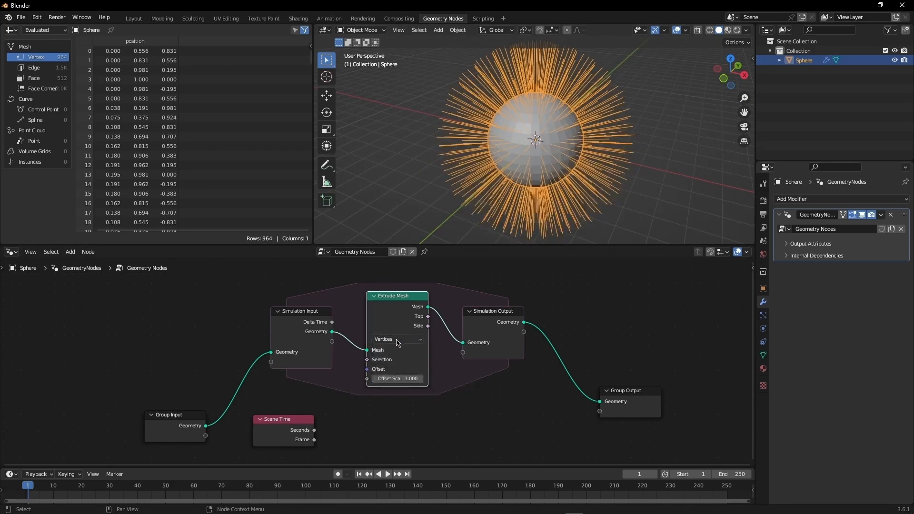
click(397, 340)
click(399, 358)
click(398, 339)
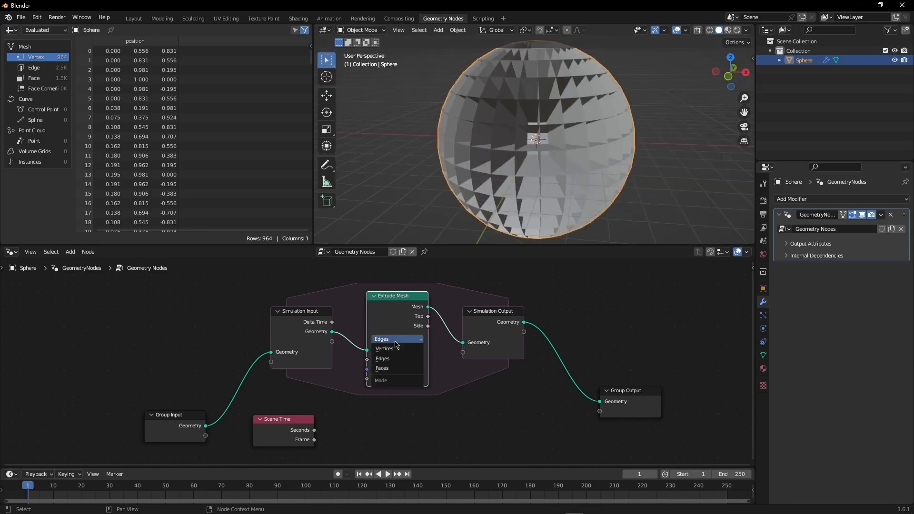
click(400, 367)
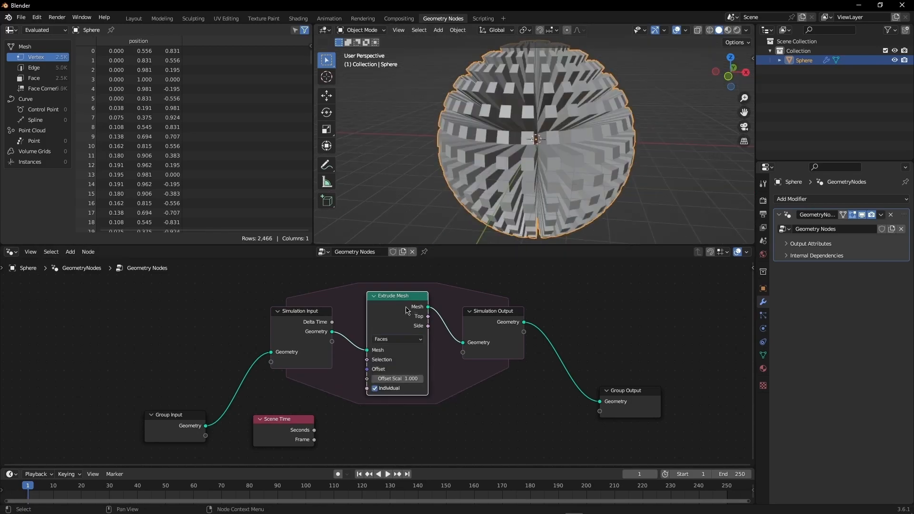
Set the Offset Scale of the Extrude Mesh node to 0.6
drag(389, 378, 368, 377)
click(397, 379)
text(0.6)
key(Return)
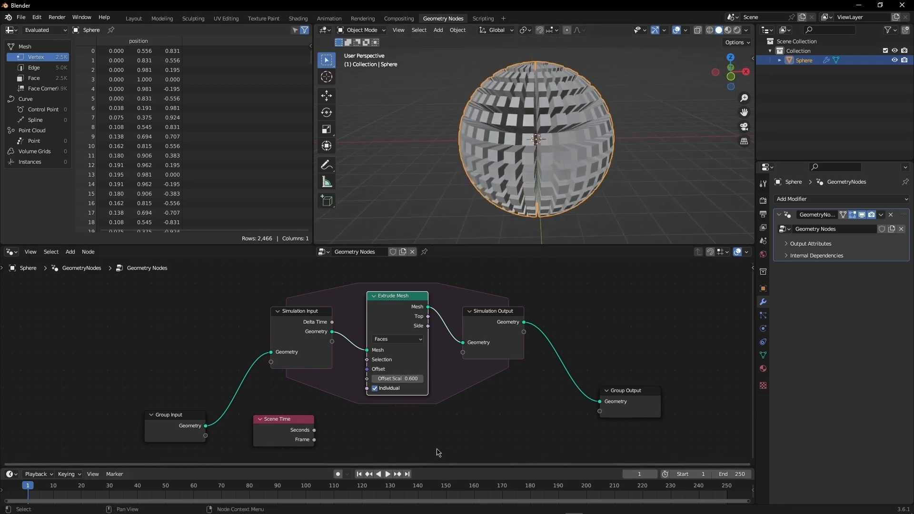
Widen the simulation zone by moving the Extrude Mesh and Simulation Output nodes further away from Simulation Input
drag(402, 315, 415, 318)
drag(492, 316, 532, 314)
drag(408, 304, 423, 303)
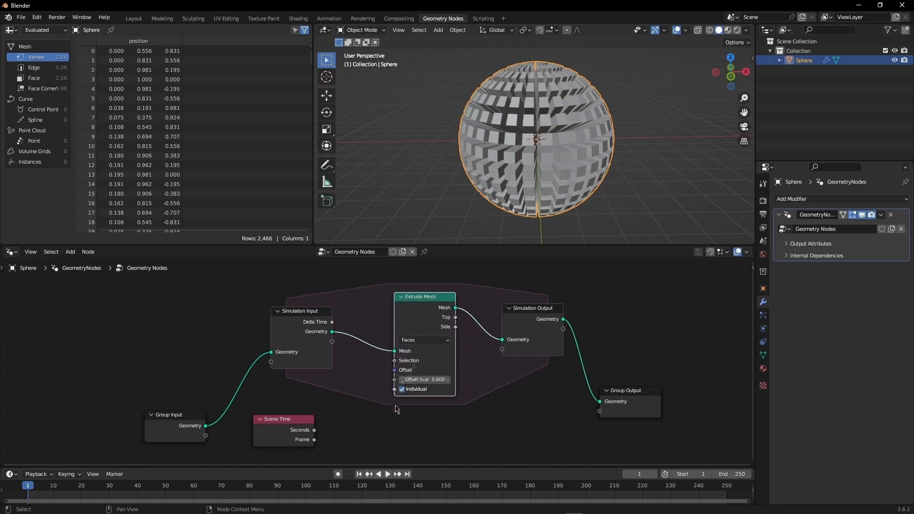
Add a Random Value node and place it below the Extrude Mesh node, beside Scene Time
key(shift+a)
click(371, 321)
text(random)
key(Return)
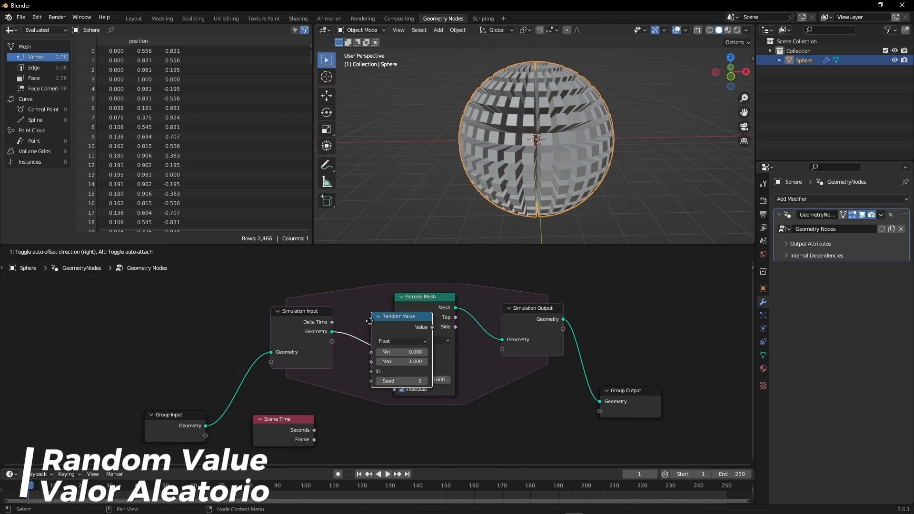
click(355, 420)
middle_drag(428, 415, 426, 385)
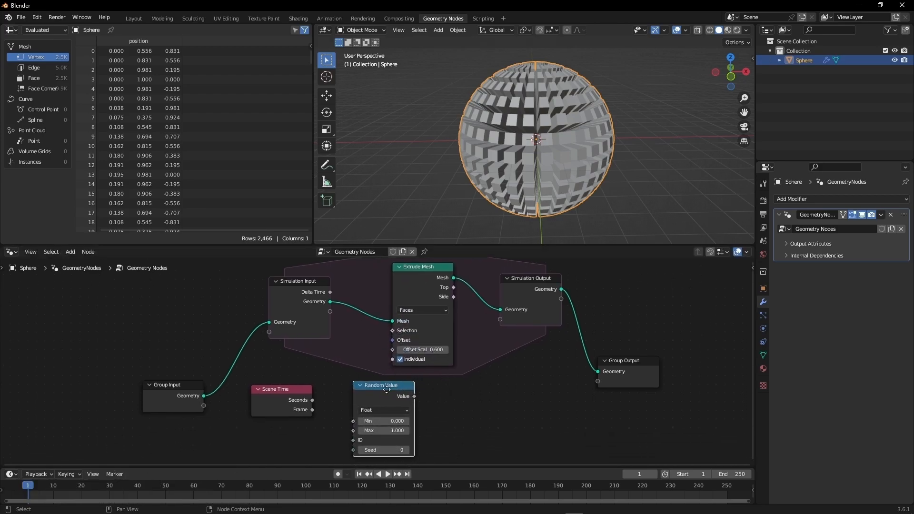
drag(389, 393, 377, 406)
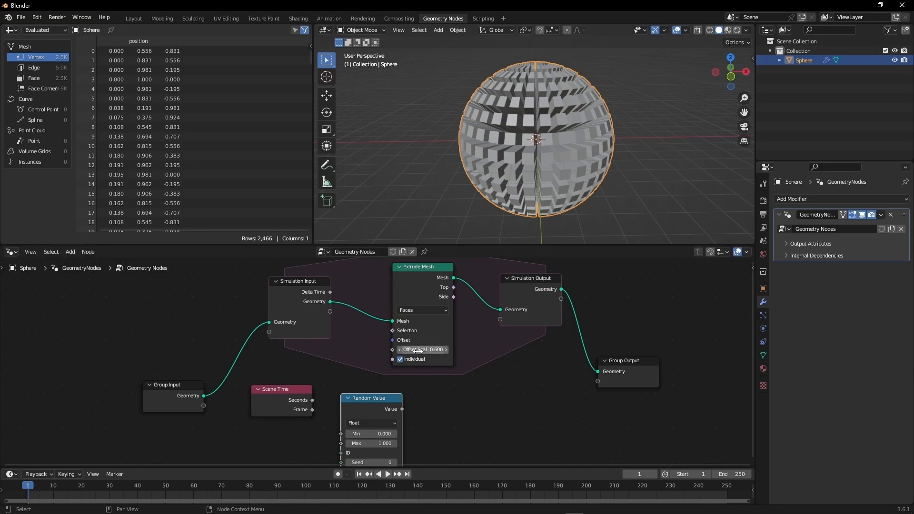
Connect the Random Value node's Value output to the Selection input of Extrude Mesh
scroll(419, 400, down, 1)
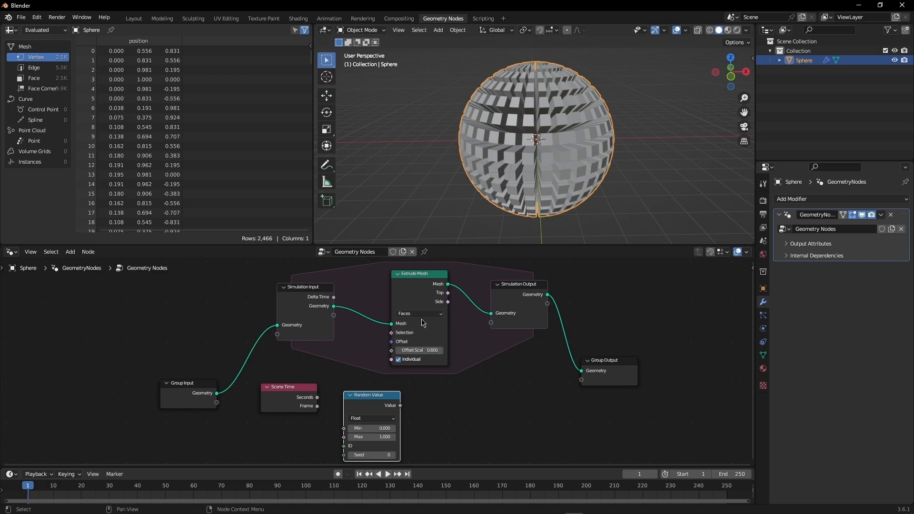
drag(401, 405, 391, 333)
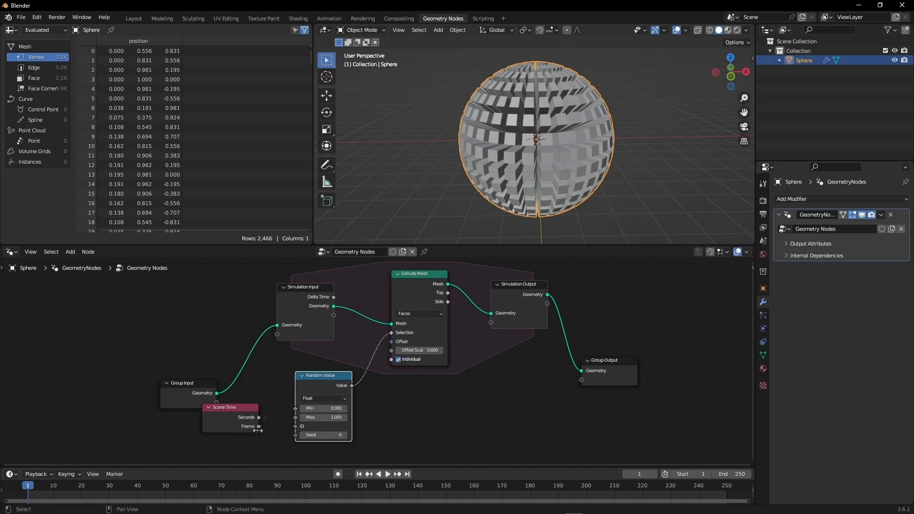
Connect the Scene Time node's Frame output to the Seed input of the Random Value node
drag(260, 428, 298, 437)
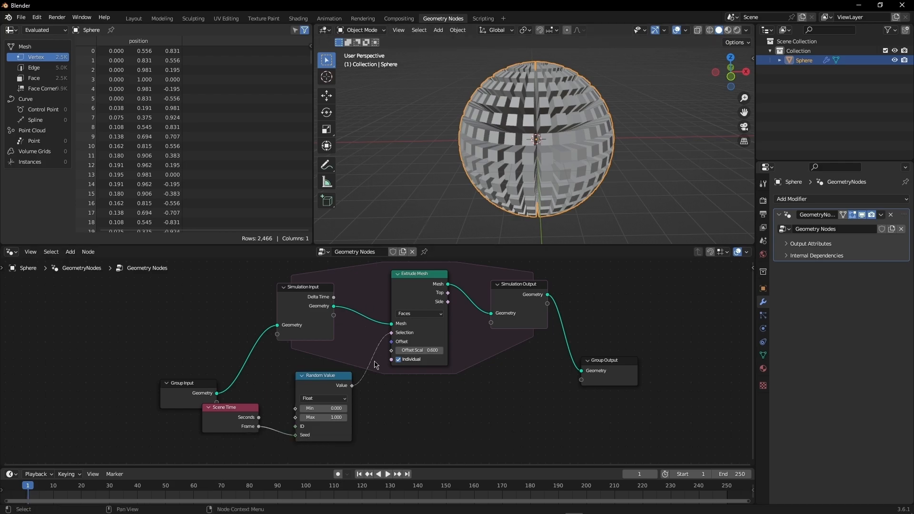
scroll(360, 398, up, 3)
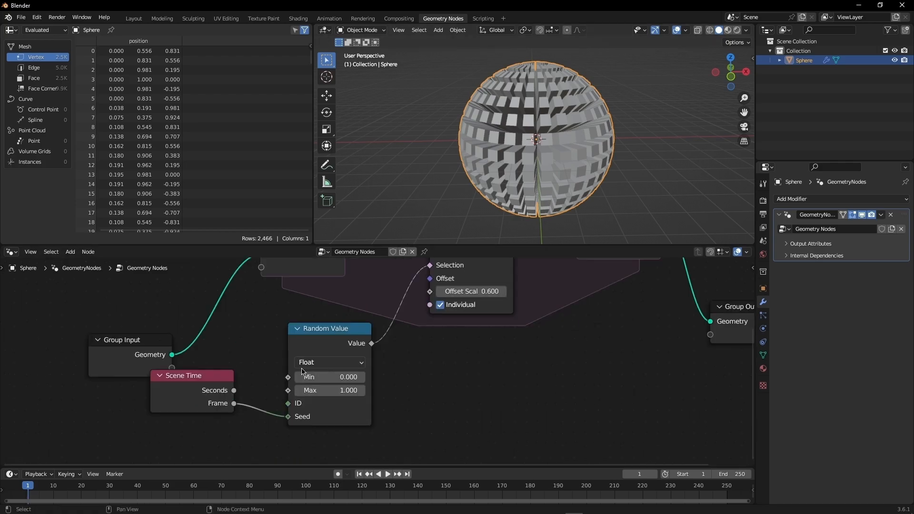
click(303, 368)
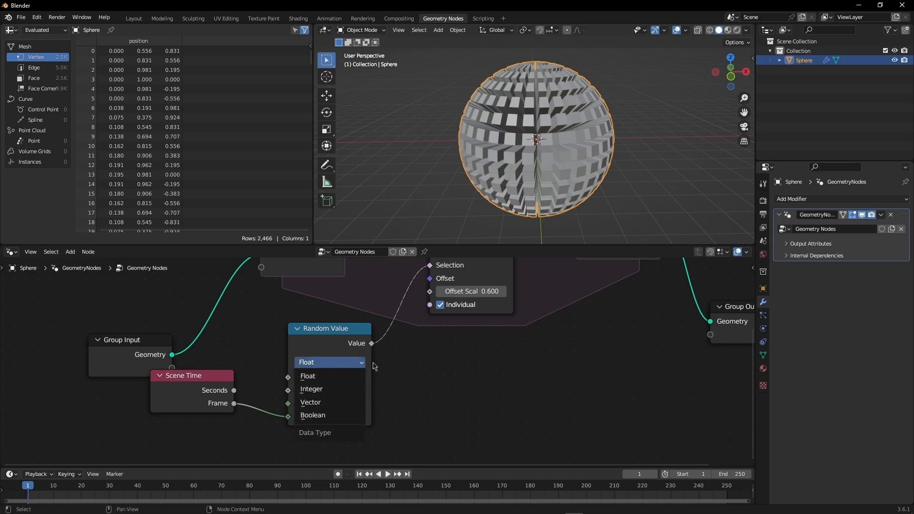
Set the Offset Scale of the Extrude Mesh node to 0.8
scroll(412, 373, down, 1)
middle_drag(459, 314, 441, 383)
mouse_move(446, 367)
mouse_down()
mouse_move(432, 366)
mouse_move(456, 366)
mouse_up()
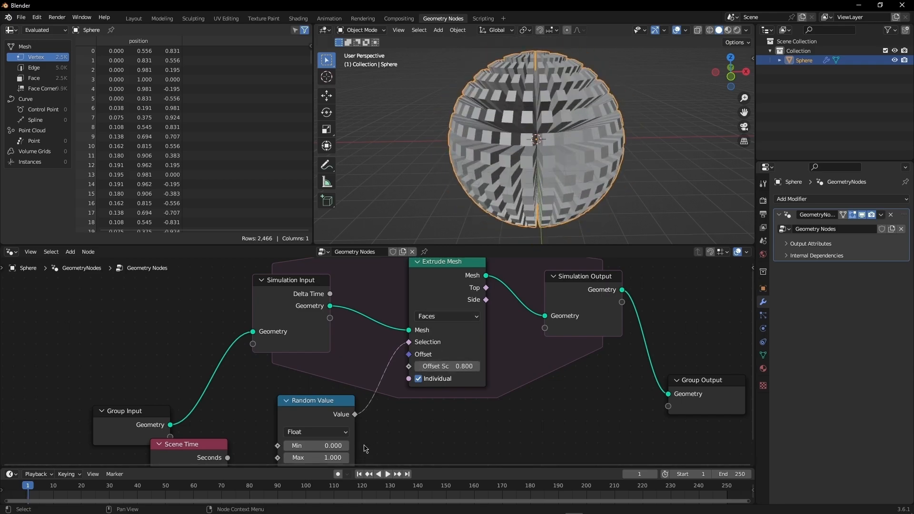
Change the Random Value node's data type to Boolean
middle_drag(365, 449, 372, 422)
click(336, 404)
click(314, 453)
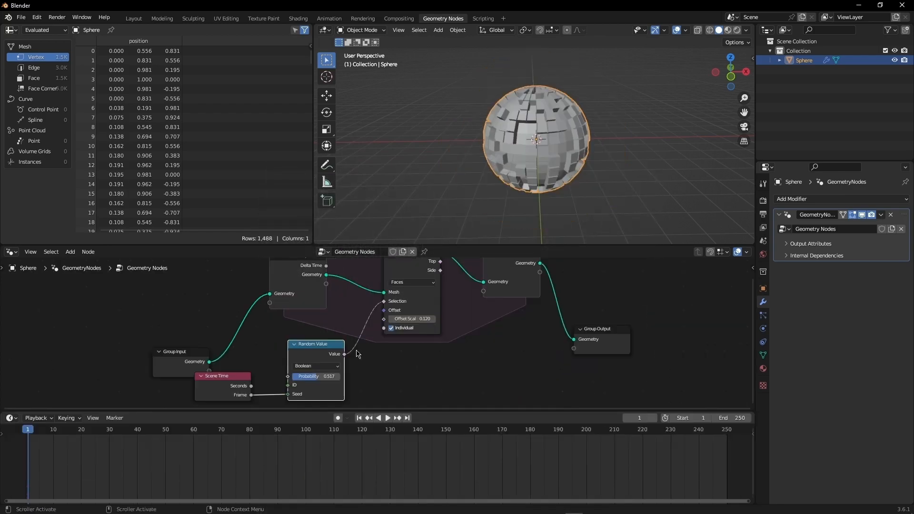
Play and scrub the simulation's first few frames to check how the randomly selected faces extrude
scroll(356, 351, up, 2)
scroll(356, 351, down, 1)
middle_drag(357, 349, 415, 325)
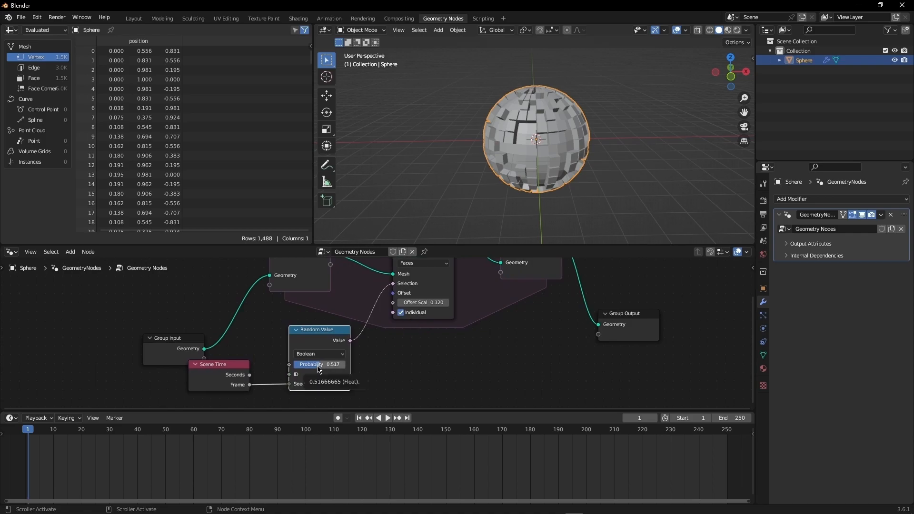
key(space)
mouse_move(38, 434)
mouse_down()
mouse_move(28, 434)
mouse_move(46, 436)
mouse_move(26, 436)
mouse_up()
click(32, 433)
key(space)
middle_drag(438, 340, 425, 326)
scroll(422, 388, down, 2)
scroll(357, 367, up, 1)
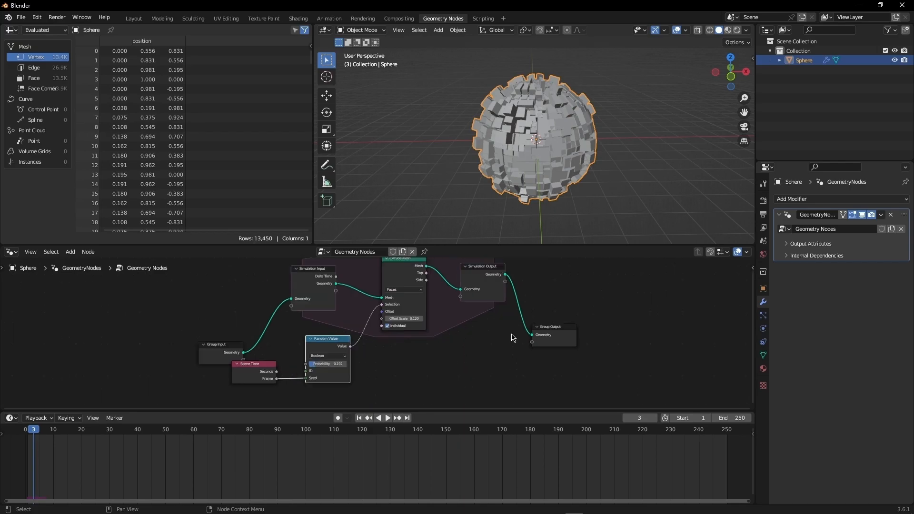
middle_drag(511, 336, 500, 364)
scroll(500, 364, up, 1)
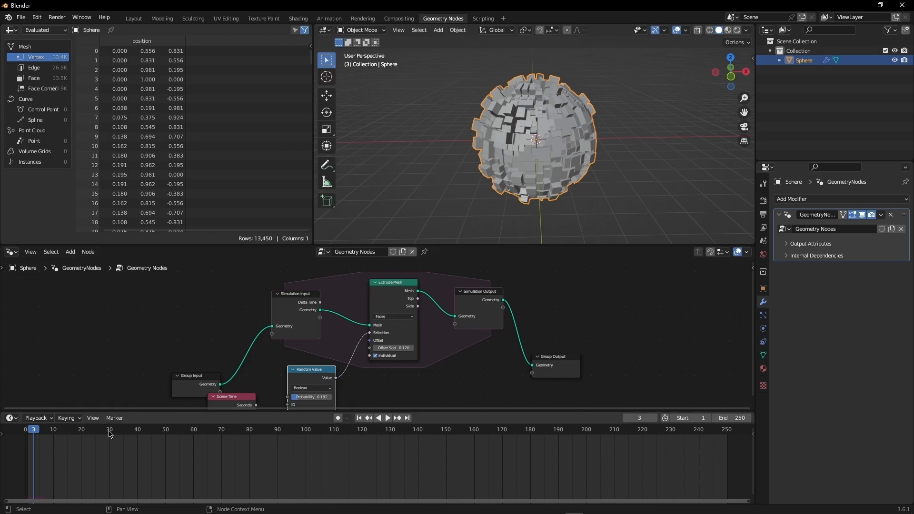
Go through the simulation frame by frame from frame 4 and return to frame 1
click(37, 430)
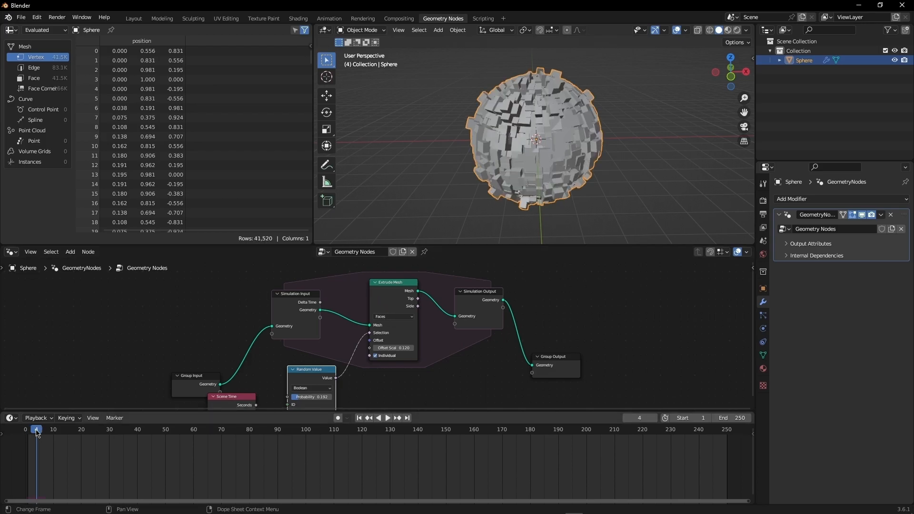
key(Right)
key(Right)
key(Right)
key(Right)
key(Right)
key(Left)
key(Left)
key(Left)
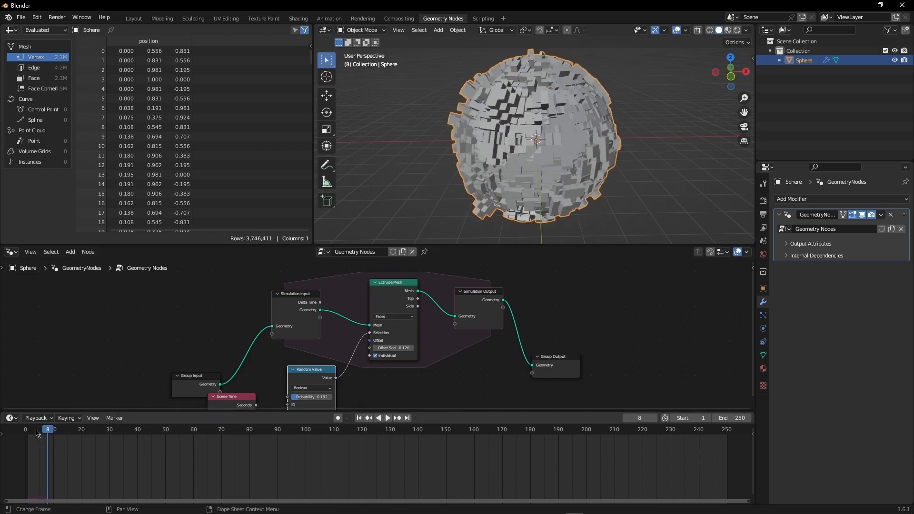
key(shift+Left)
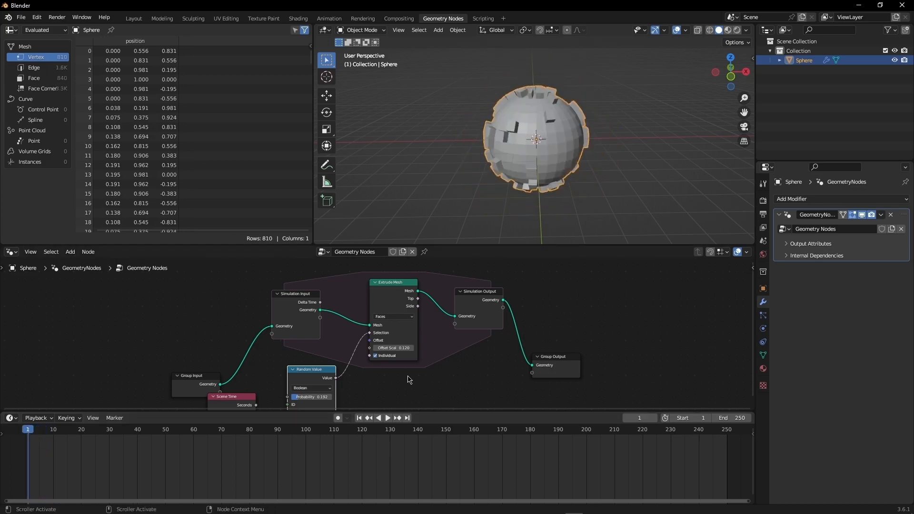
Move the Random Value node slightly away from Scene Time, preview frame 2, and return to frame 1
middle_drag(409, 379, 404, 345)
scroll(374, 341, up, 2)
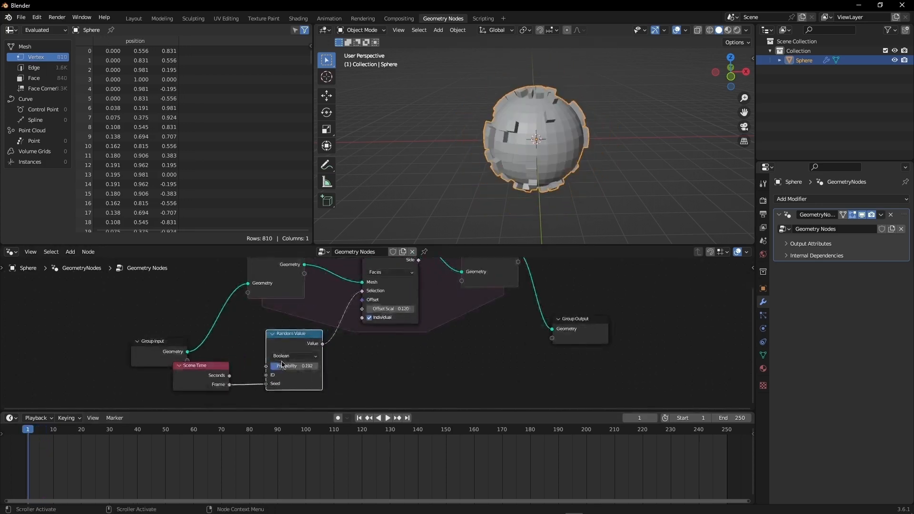
key(g)
click(290, 362)
click(31, 431)
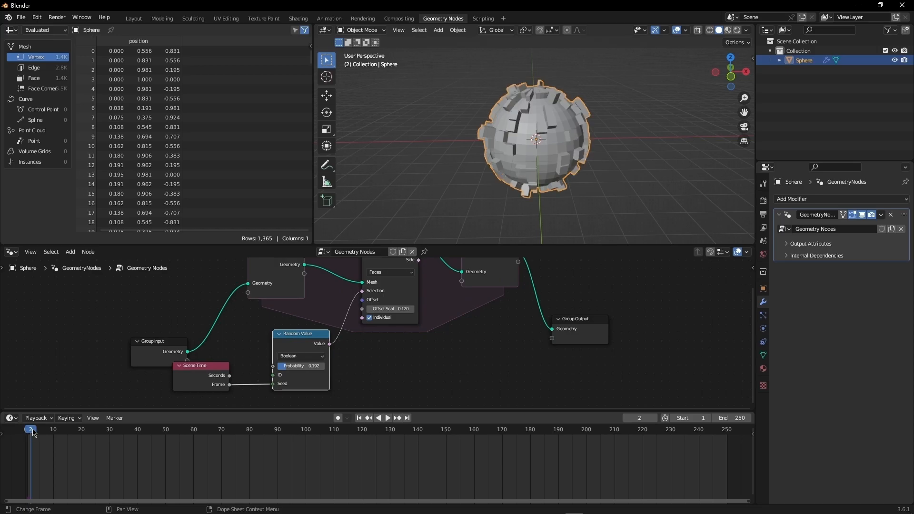
drag(33, 432, 28, 432)
Try a Probability of 0.392 on the Random Value node, inspect the sphere, and set it to 0.375
drag(301, 366, 311, 347)
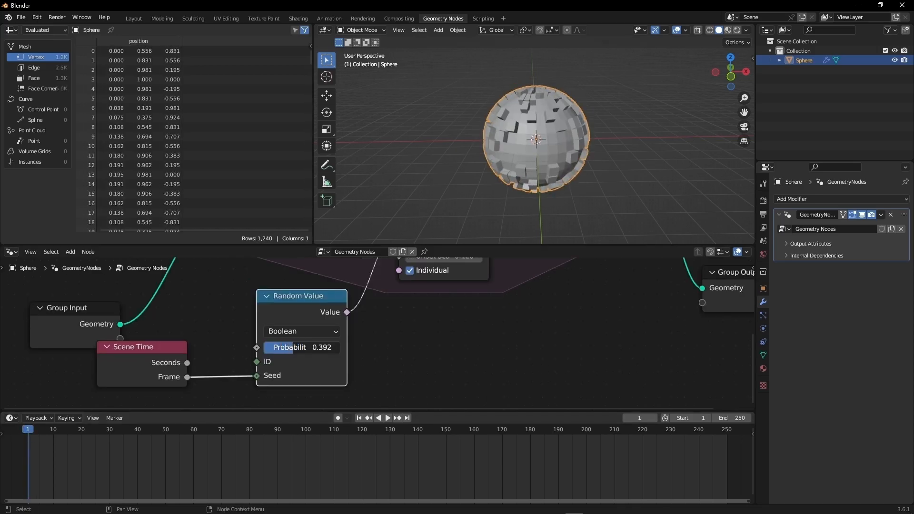
scroll(608, 139, up, 3)
middle_drag(428, 191, 405, 196)
scroll(489, 292, down, 1)
middle_drag(489, 292, 441, 422)
middle_drag(409, 343, 407, 306)
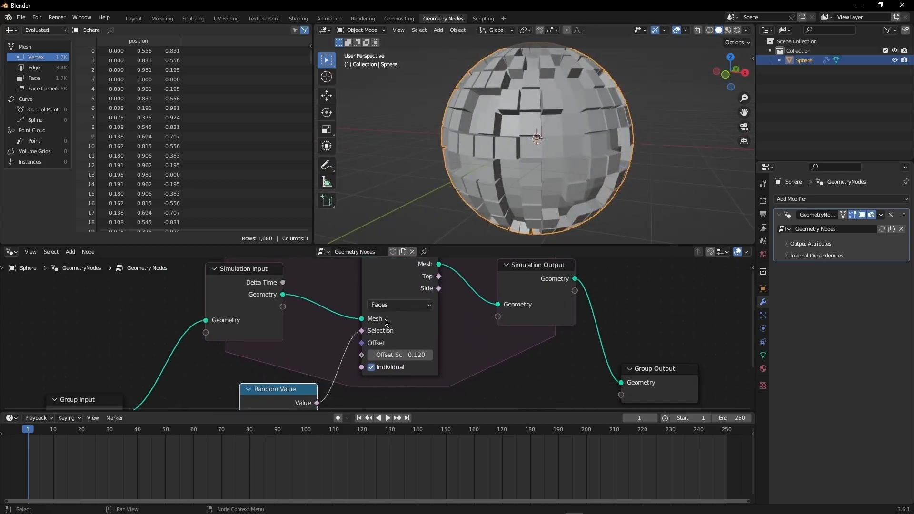
scroll(384, 322, down, 1)
middle_drag(356, 339, 381, 288)
drag(311, 368, 296, 368)
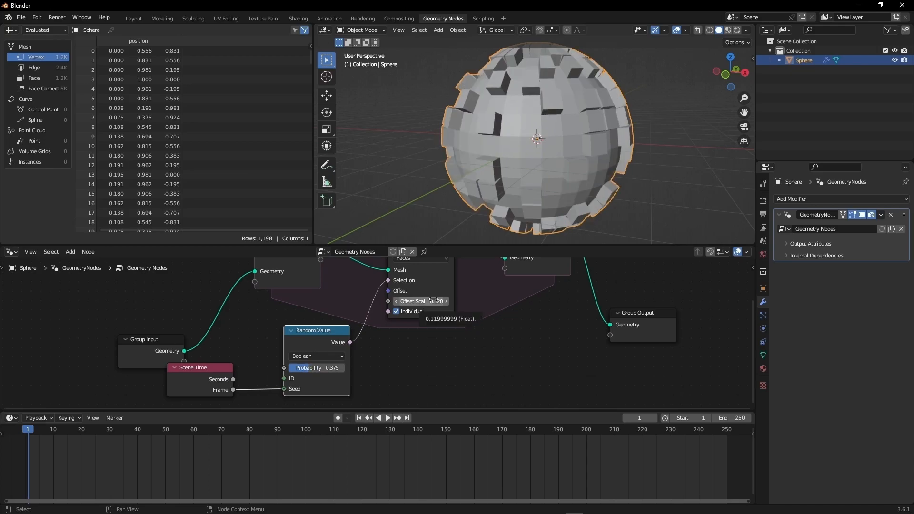
Set the Extrude Mesh node's Offset Scale to -0.18 for an inward extrusion and inspect the sphere from another side
scroll(379, 352, down, 3)
middle_drag(380, 354, 379, 386)
scroll(381, 390, down, 1)
click(406, 280)
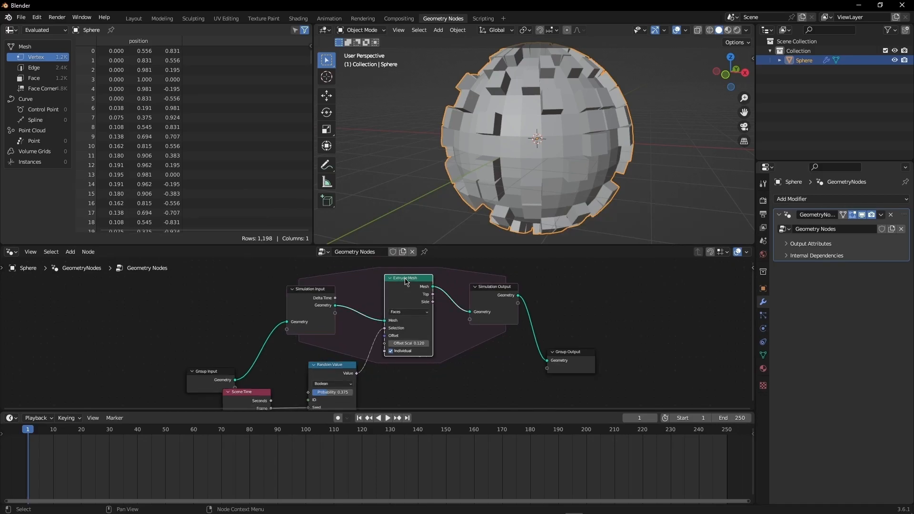
scroll(390, 316, up, 2)
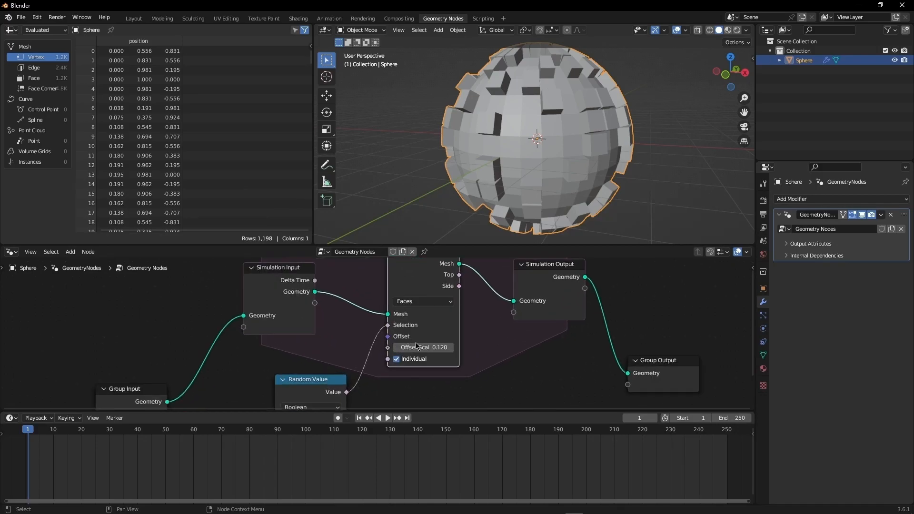
key(g)
drag(409, 343, 409, 342)
mouse_move(409, 347)
mouse_down()
mouse_move(376, 347)
mouse_move(395, 347)
mouse_up()
middle_drag(487, 165, 526, 157)
middle_drag(281, 395, 284, 359)
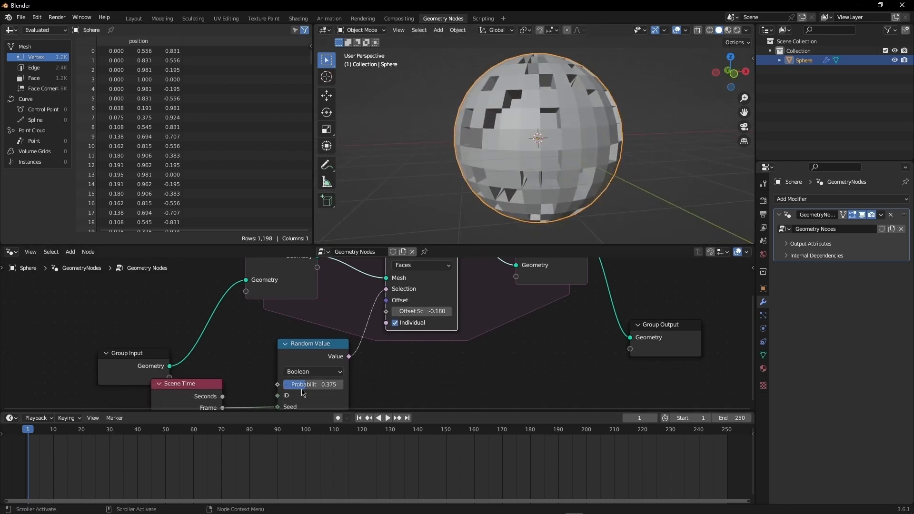
mouse_move(313, 385)
mouse_down()
mouse_move(330, 384)
mouse_move(313, 384)
mouse_up()
scroll(383, 335, down, 3)
middle_drag(384, 336, 366, 390)
scroll(369, 335, down, 3)
middle_drag(369, 336, 377, 299)
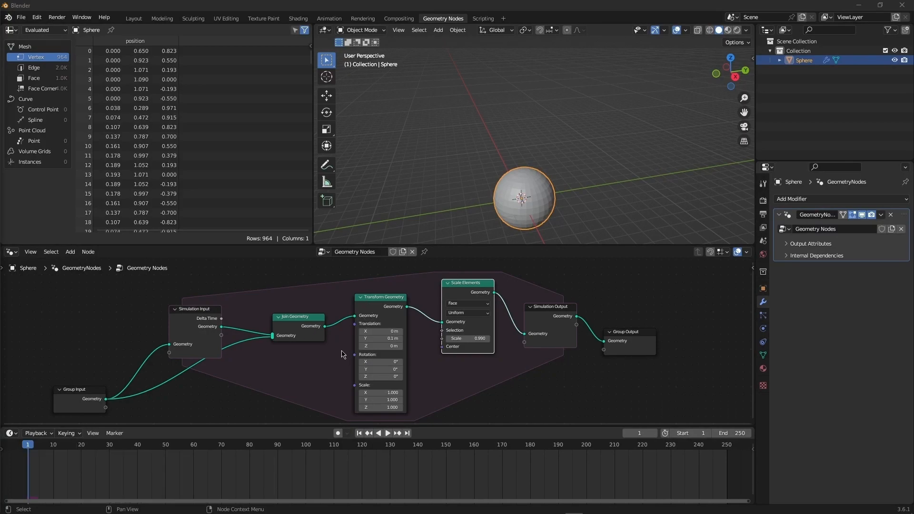
Examine the available mesh nodes and how Join Geometry, Transform Geometry and Scale Elements are chained inside the simulation zone
key(shift+a)
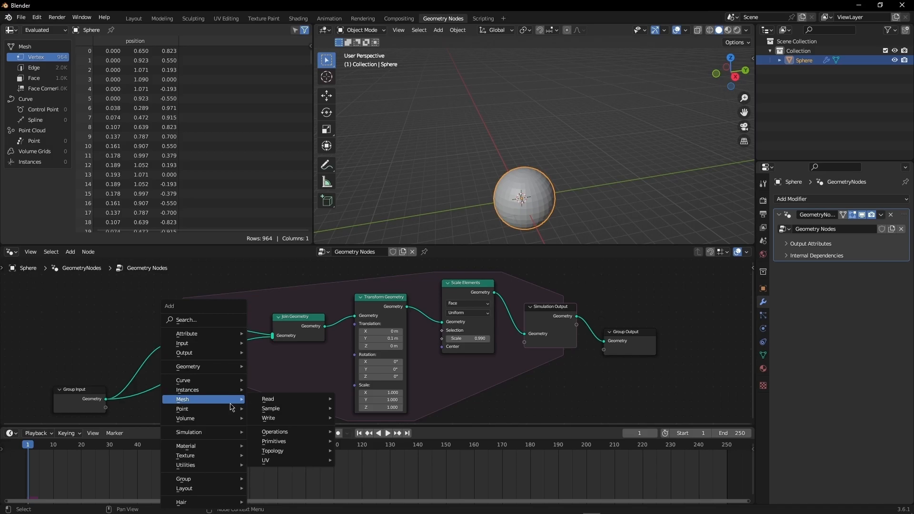
mouse_move(282, 399)
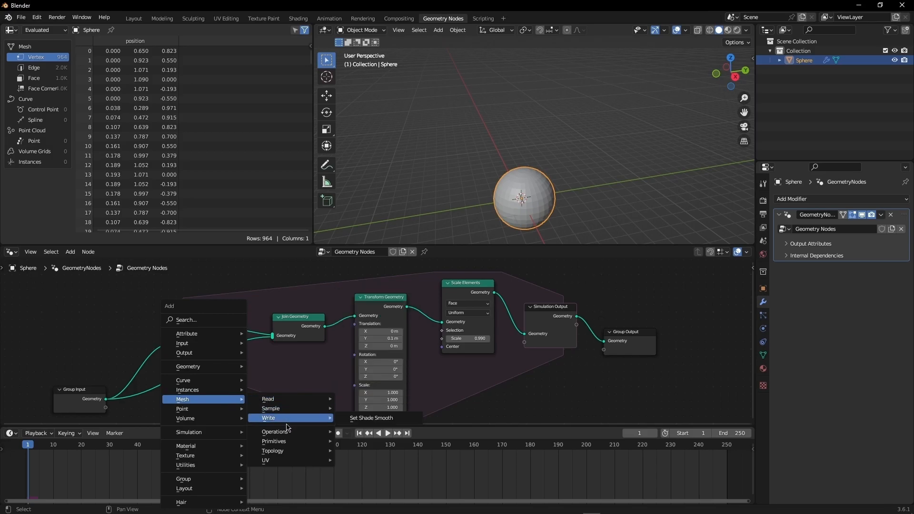
mouse_move(286, 432)
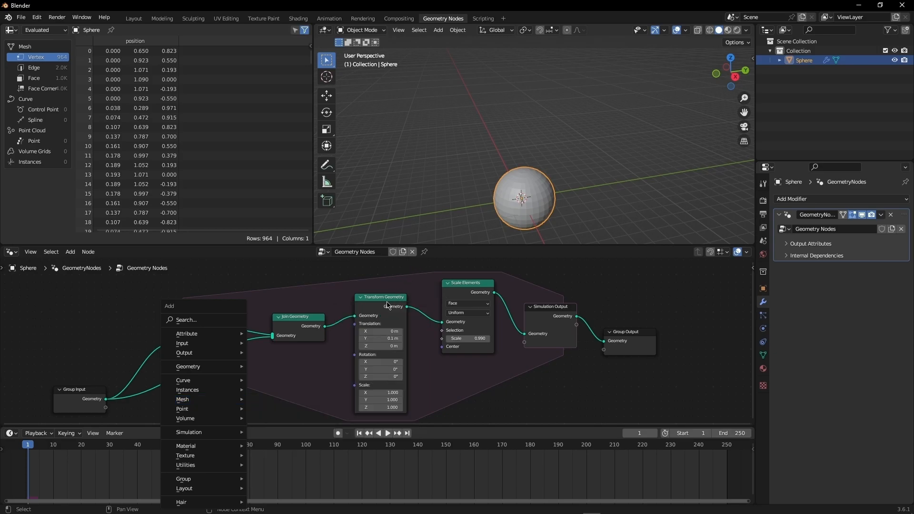
scroll(385, 308, up, 2)
middle_drag(375, 307, 348, 304)
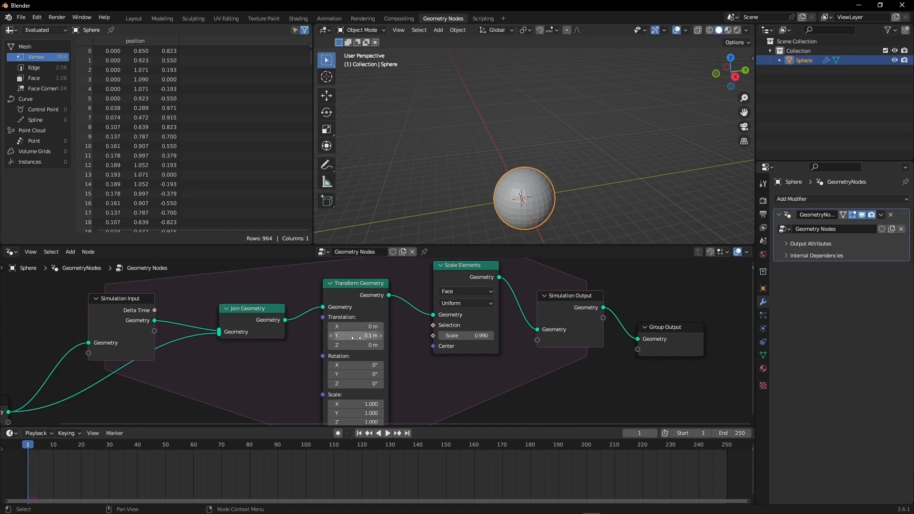
middle_drag(405, 306, 388, 336)
key(shift+a)
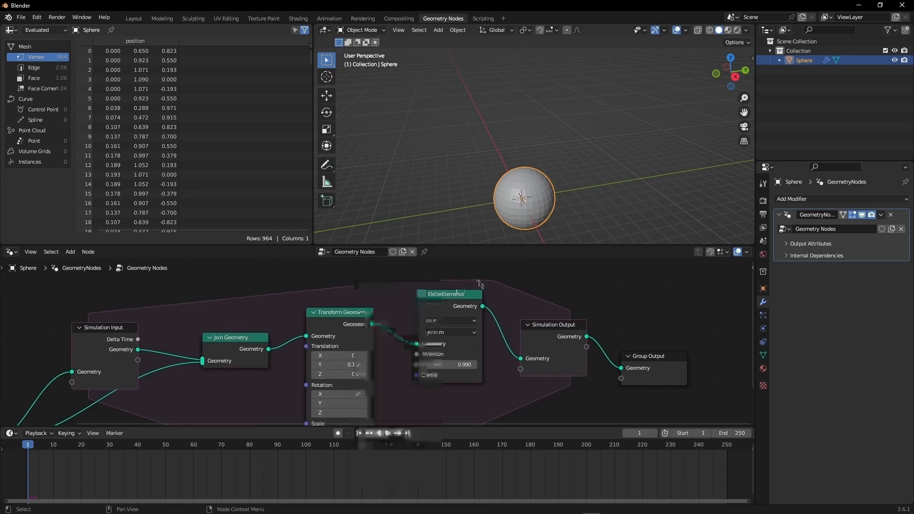
key(Home)
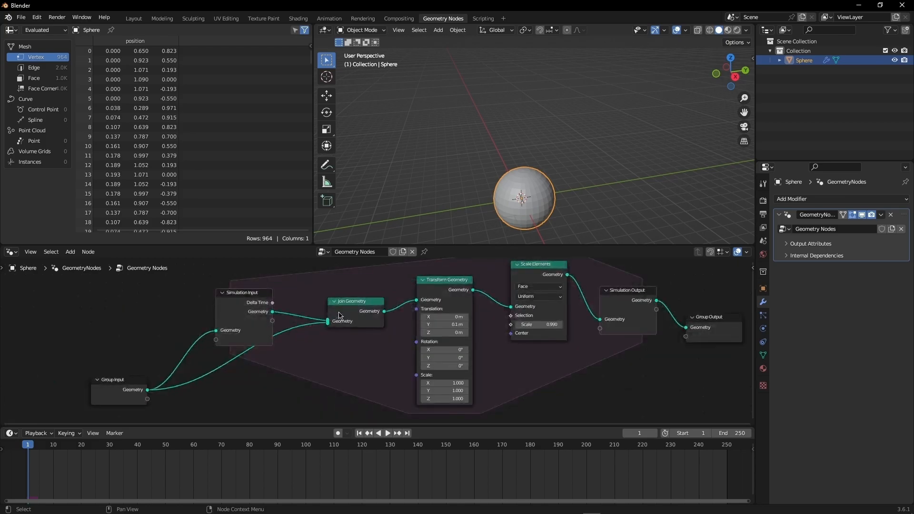
middle_drag(339, 312, 336, 335)
scroll(339, 338, down, 1)
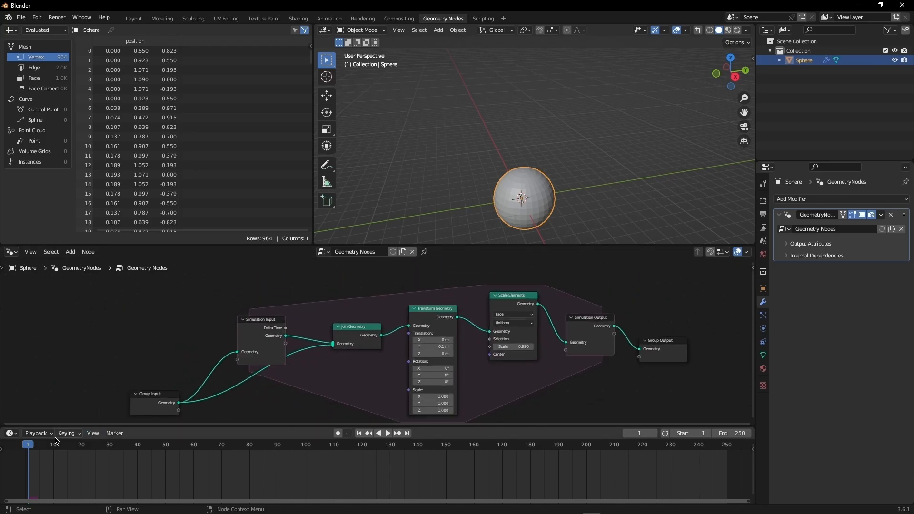
Play the simulation from frame 1, watch the sphere's trail grow along the Y axis, and stop at frame 67
key(space)
scroll(507, 185, down, 2)
middle_drag(508, 184, 500, 176)
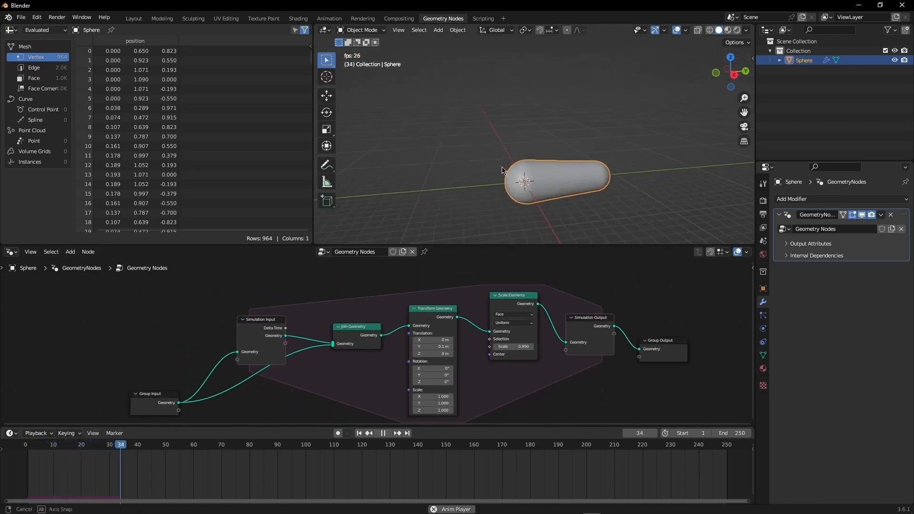
key(space)
Nudge the Join Geometry node slightly and replay the simulation from an early frame, stopping at frame 39
mouse_move(343, 329)
mouse_down()
mouse_move(345, 320)
mouse_move(341, 327)
mouse_up()
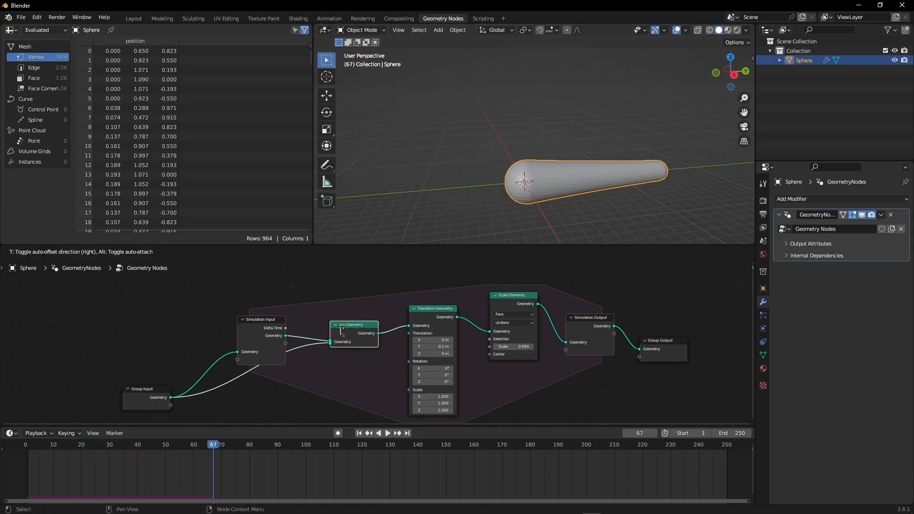
click(303, 366)
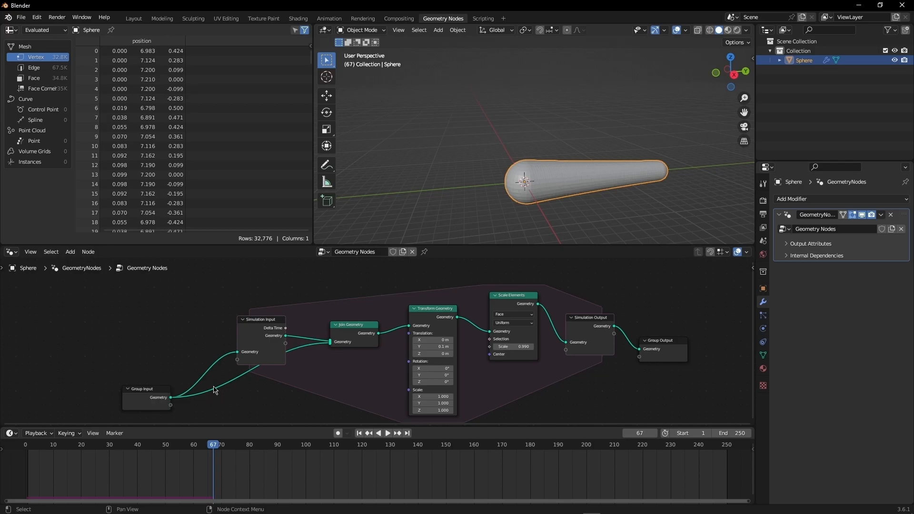
drag(200, 452, 47, 446)
key(space)
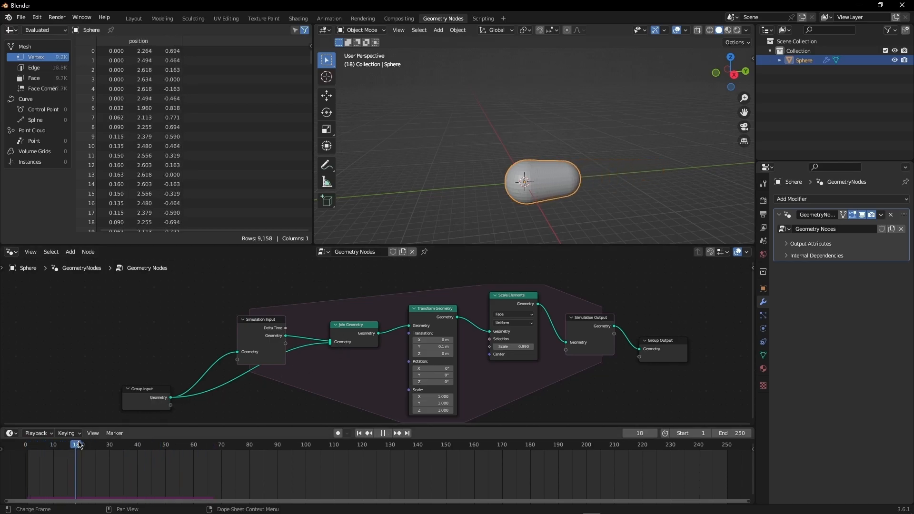
key(space)
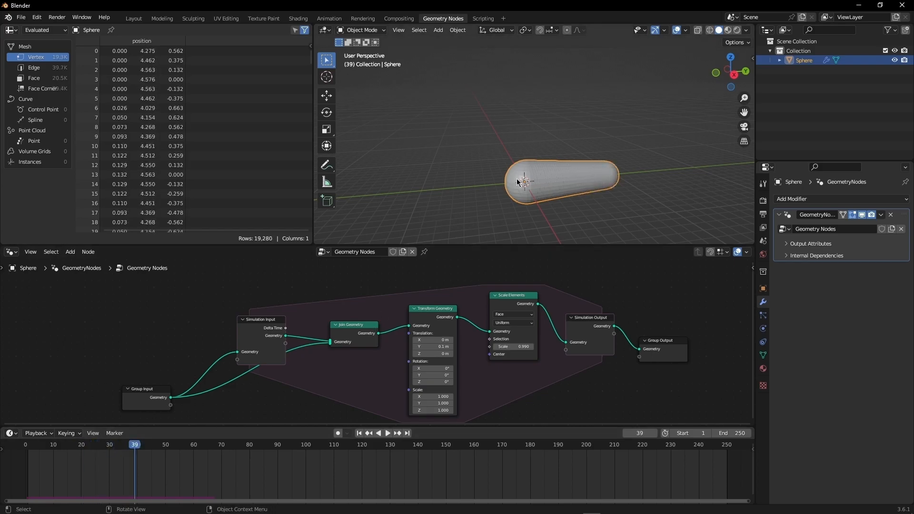
Disconnect Group Input's Geometry from the Join Geometry node and view the simulation at frame 22
drag(330, 346, 190, 380)
click(86, 450)
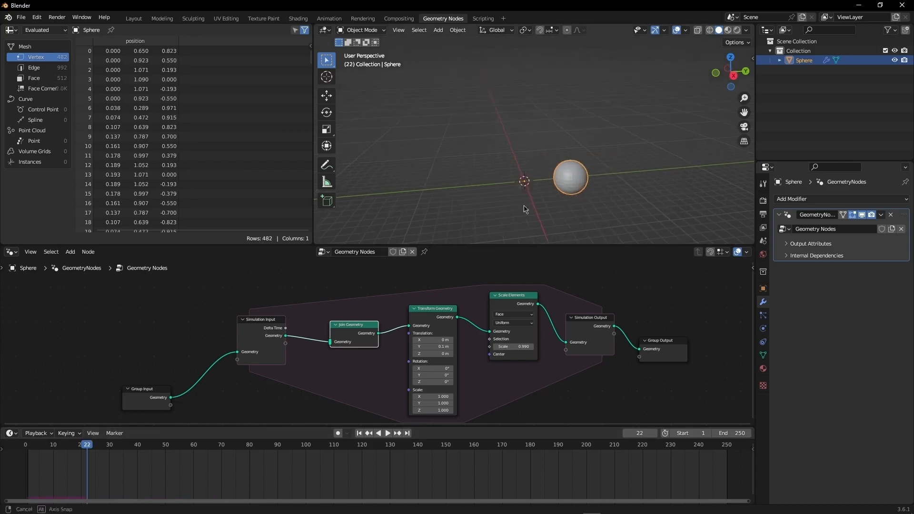
Reconnect Group Input's Geometry to the Join Geometry node, shift Group Input slightly upward, and replay the simulation from frame 1
drag(171, 398, 145, 387)
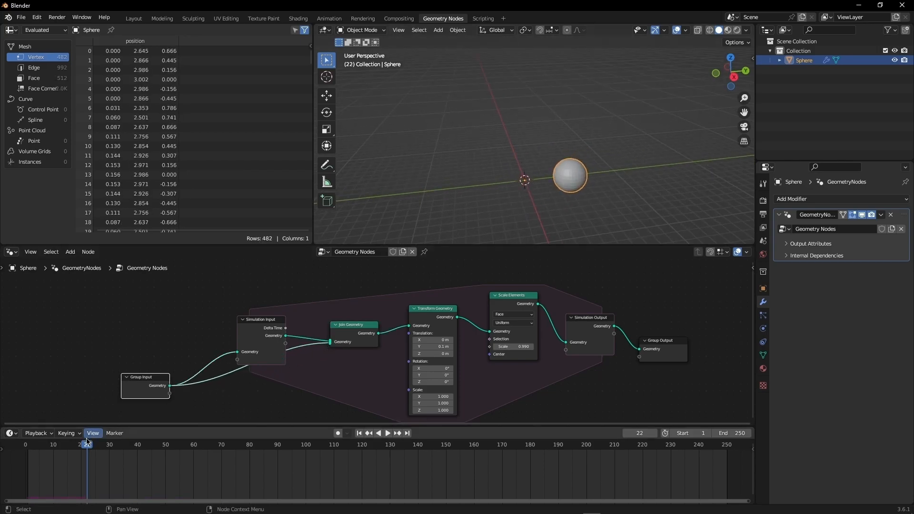
drag(87, 445, 27, 446)
key(space)
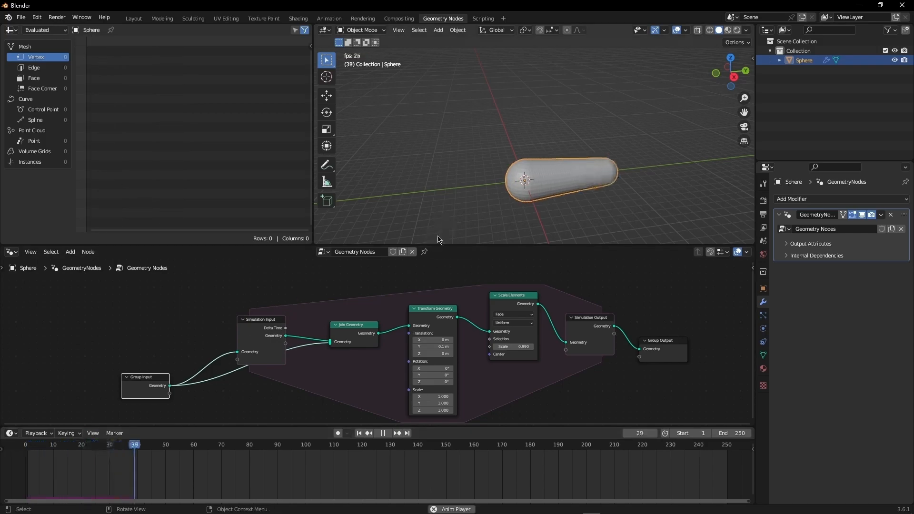
Stop playback at frame 74 and replay the simulation from frame 1 with the trail moving 0.1 m along Z
key(space)
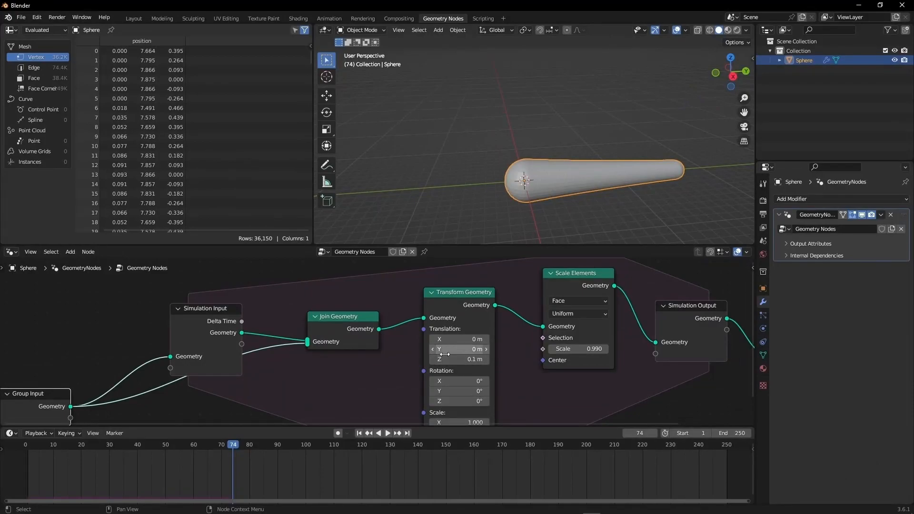
key(shift+Left)
key(space)
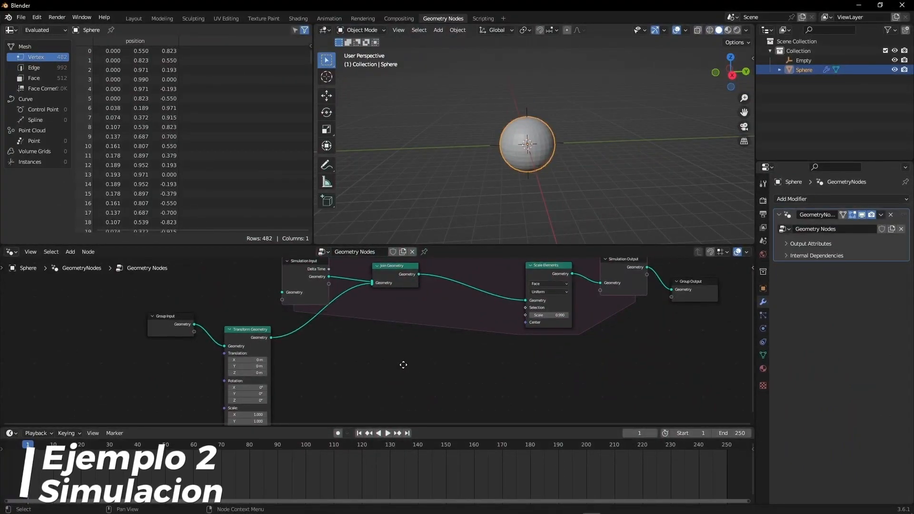
Add an Object Info node for the Empty to the Sphere's node tree and place it beside Transform Geometry
middle_drag(404, 368, 395, 386)
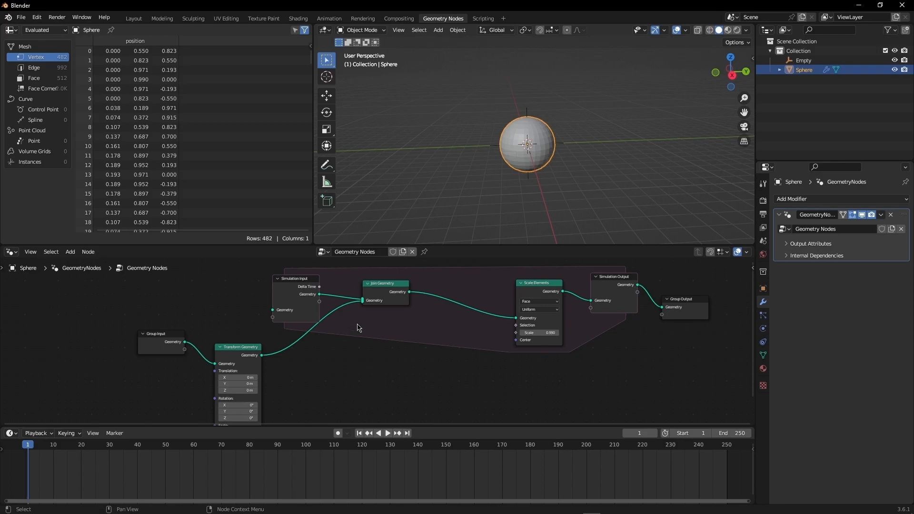
click(532, 116)
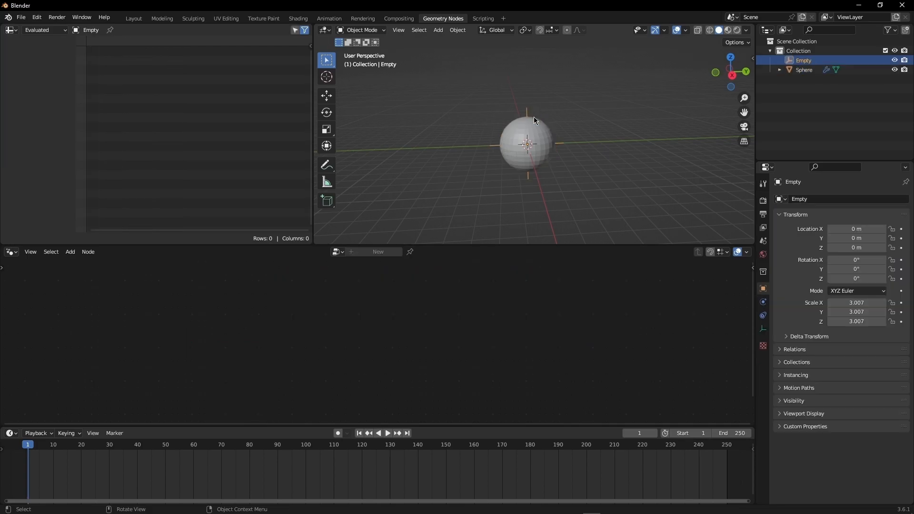
click(526, 143)
scroll(530, 153, up, 2)
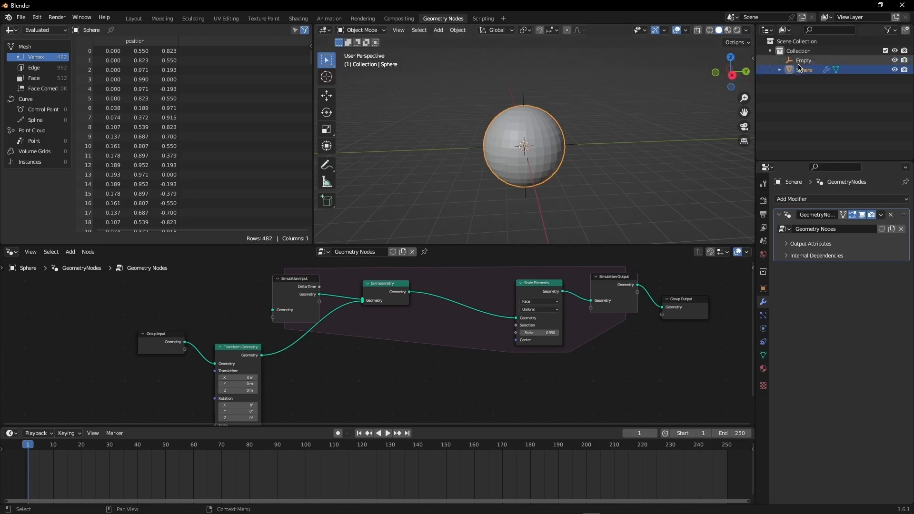
drag(800, 66, 328, 377)
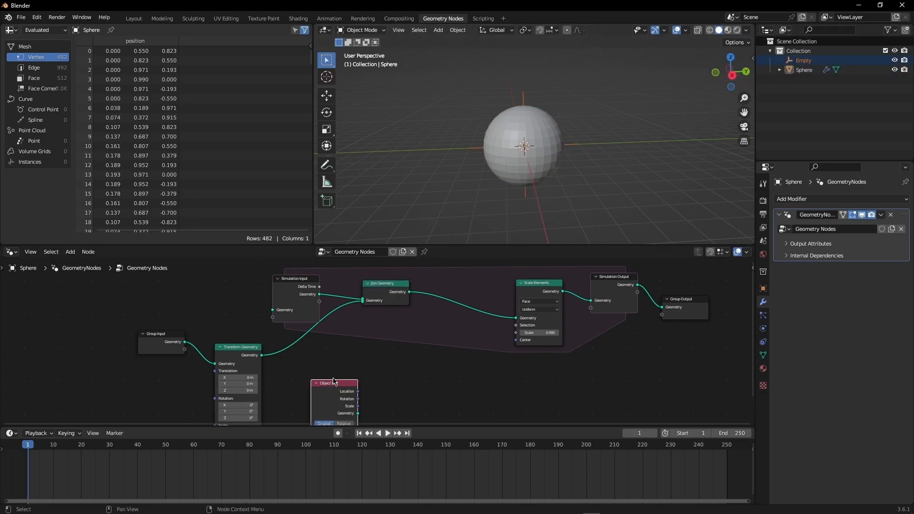
click(152, 375)
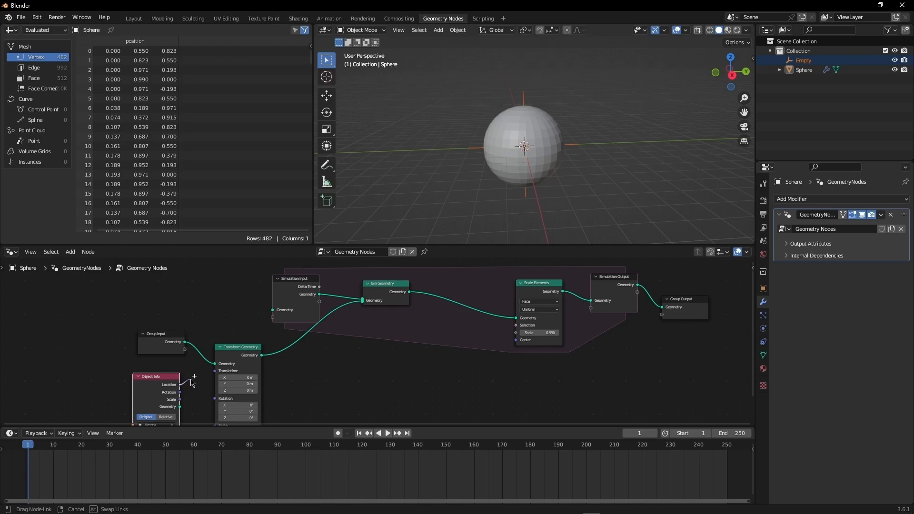
Connect the Object Info node's Location output to the Transform Geometry node's Translation input
drag(214, 376, 216, 371)
scroll(314, 329, up, 3)
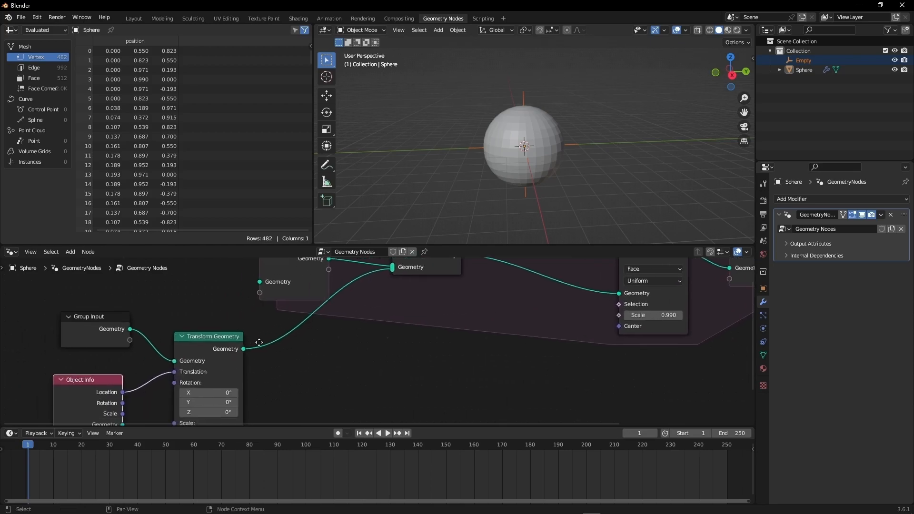
scroll(226, 347, down, 2)
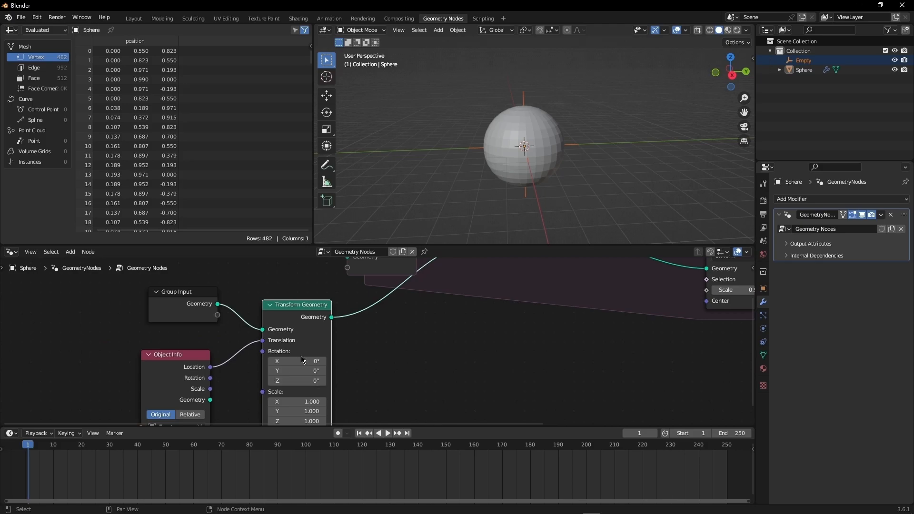
scroll(295, 357, down, 1)
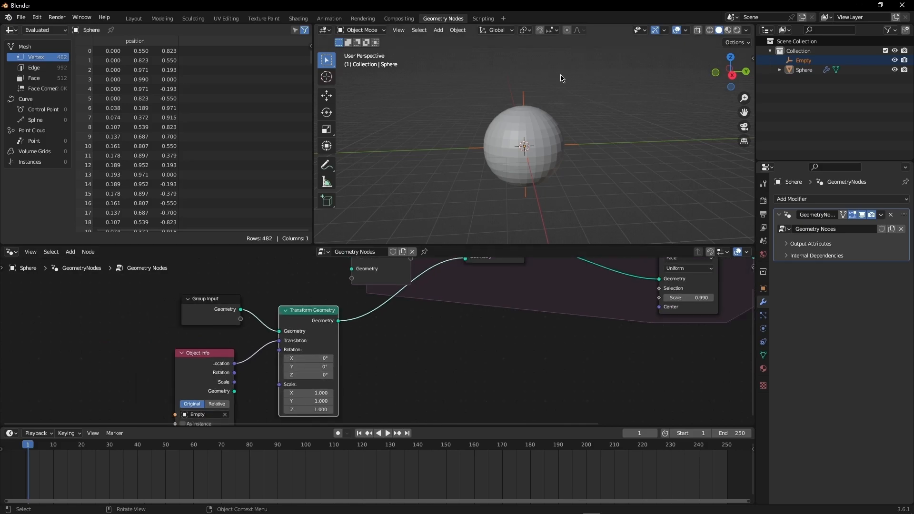
Play the simulation and move the Empty around the viewport so the sphere's trail follows it
click(523, 100)
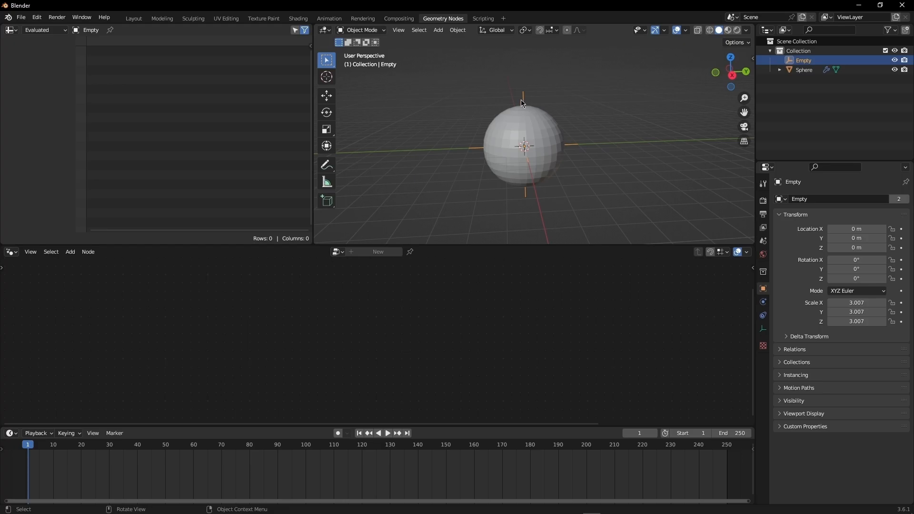
key(space)
key(g)
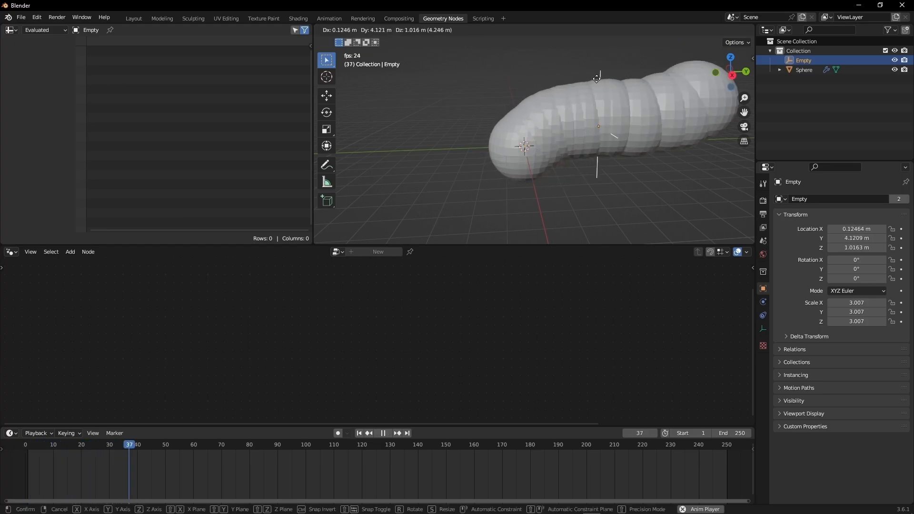
click(506, 84)
scroll(510, 123, down, 4)
key(g)
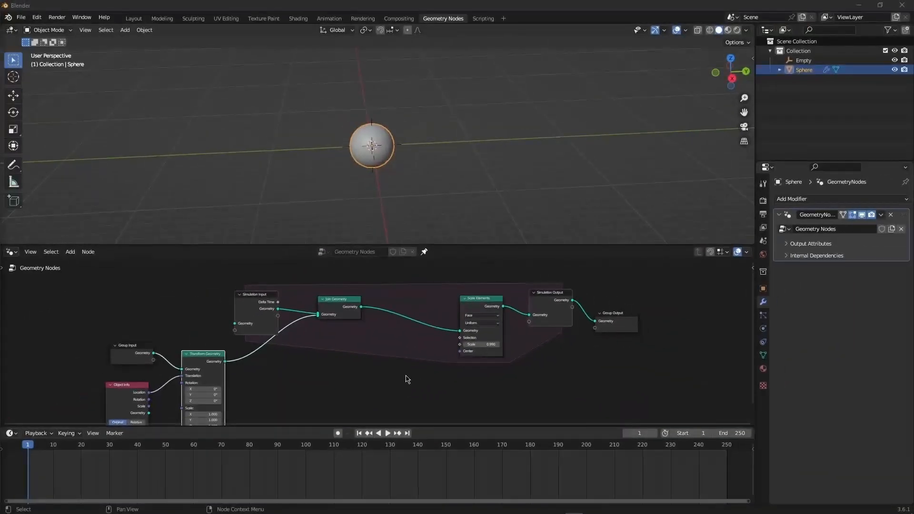
Set the Scale Elements node's scale to 0.920 and play the simulation
middle_drag(395, 375, 388, 373)
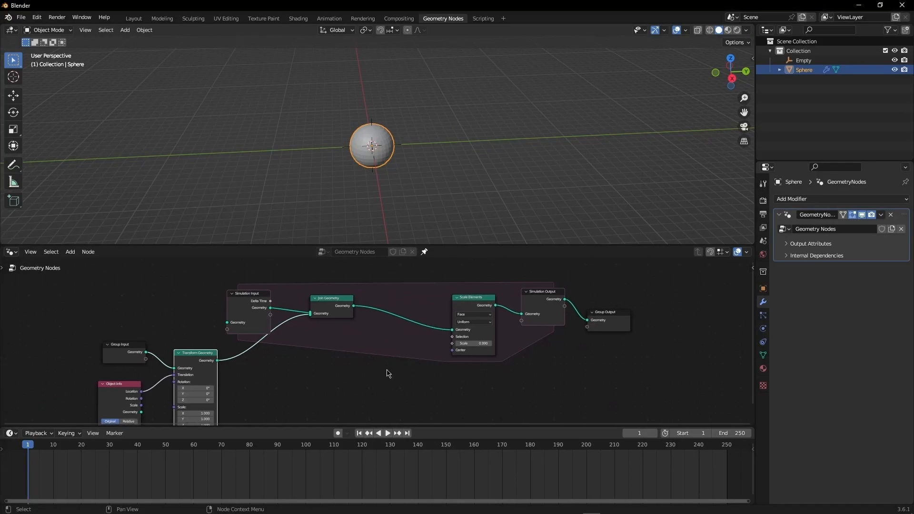
scroll(423, 199, up, 2)
scroll(429, 309, up, 3)
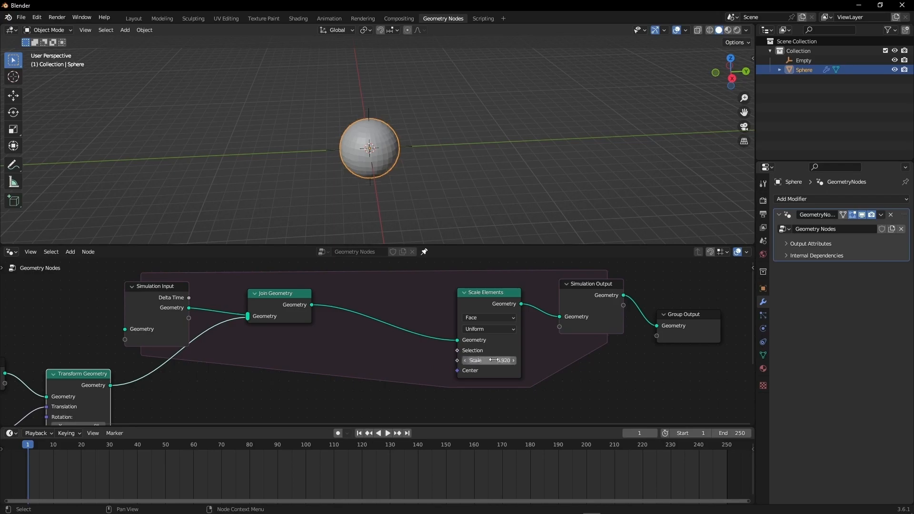
key(Return)
key(space)
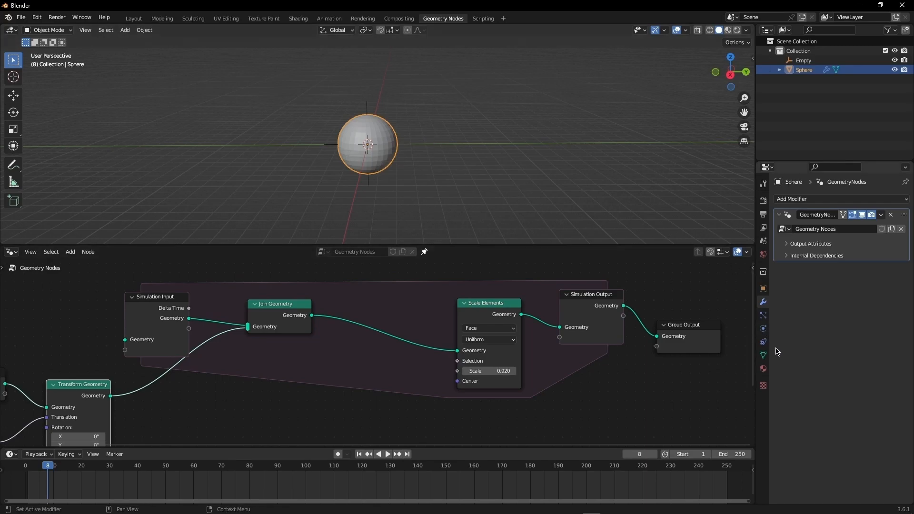
Create a new material for the Sphere and change its surface shader to Emission
click(763, 369)
click(840, 242)
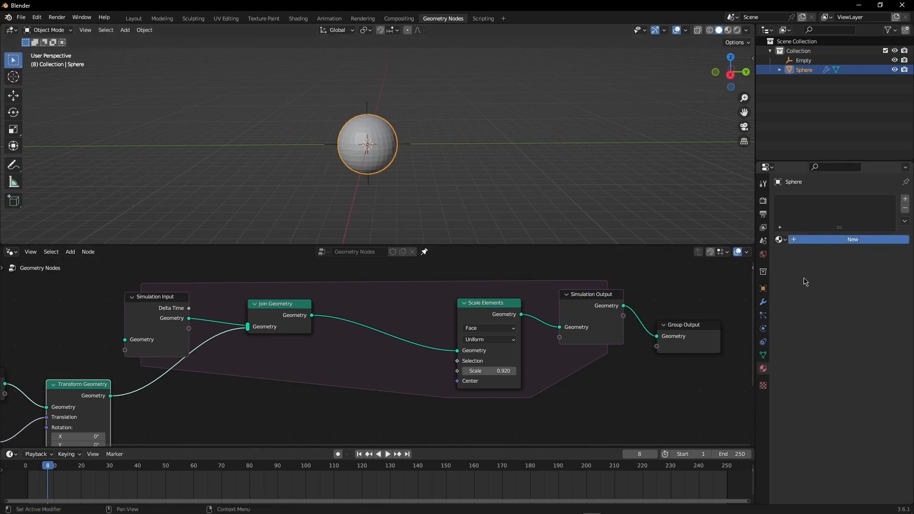
click(809, 240)
click(846, 301)
click(847, 303)
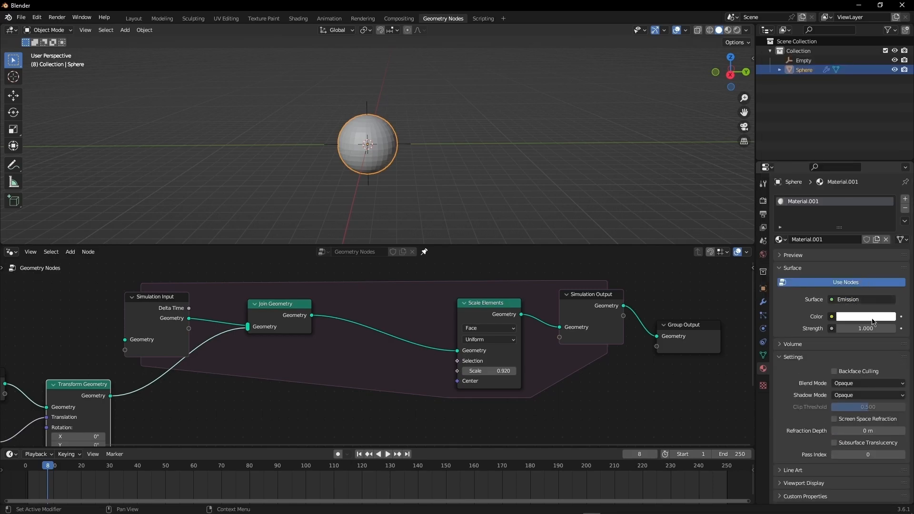
Set the emission color to a light red and its strength to 10
click(872, 319)
click(846, 237)
double_click(861, 328)
text(10)
key(Return)
Insert a Set Material node between Simulation Output and Group Output and assign Material.001 to it
key(shift+a)
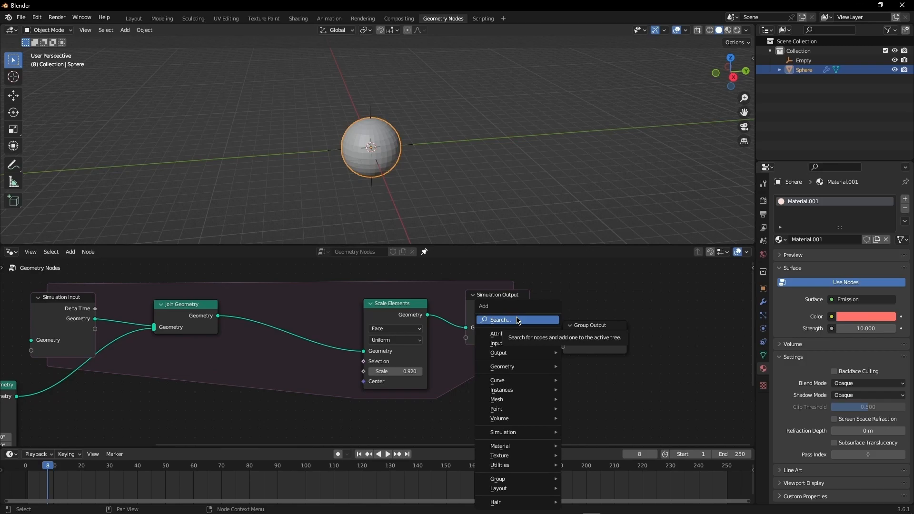
click(517, 320)
text(set)
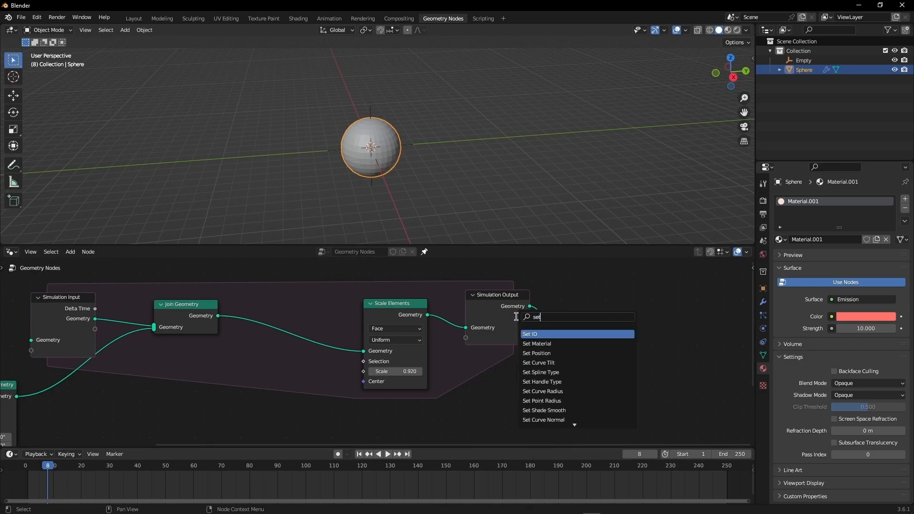
click(537, 343)
click(589, 310)
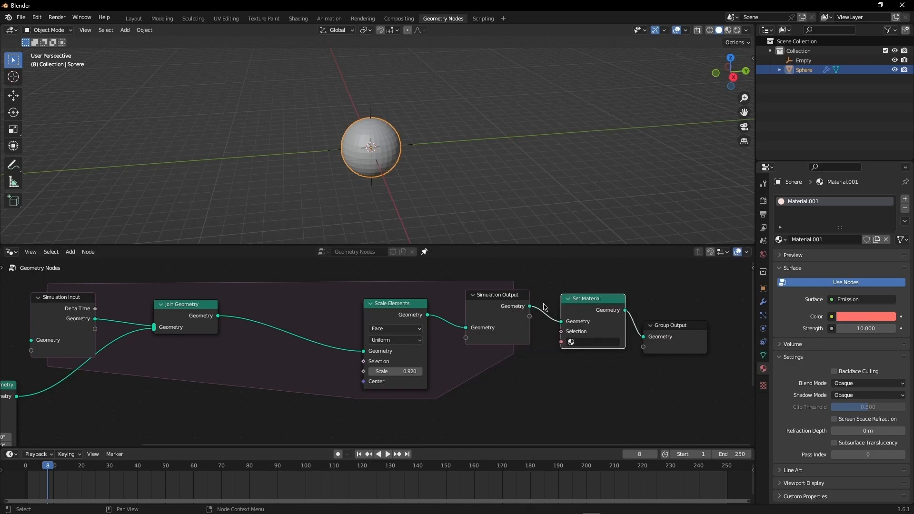
click(592, 342)
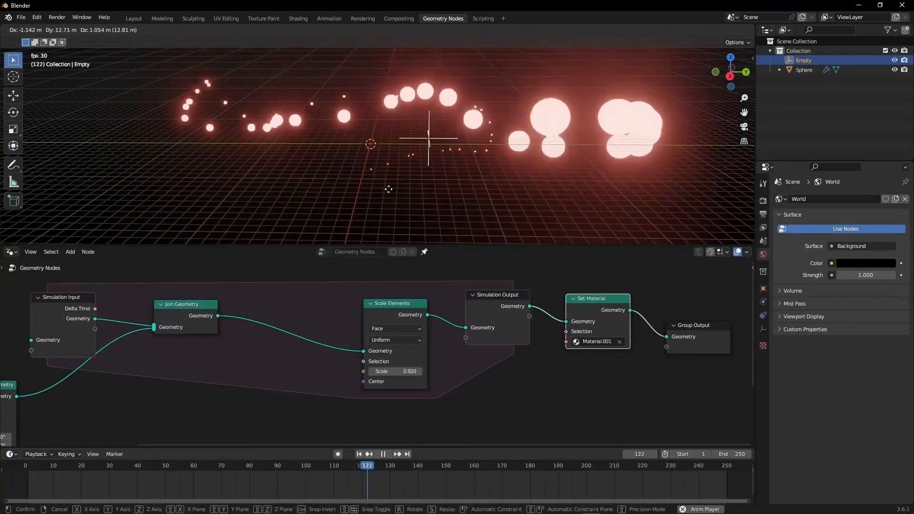
Finish moving the Empty during playback, stop at frame 159, and inspect the glowing trail
click(365, 198)
key(space)
middle_drag(355, 186, 425, 165)
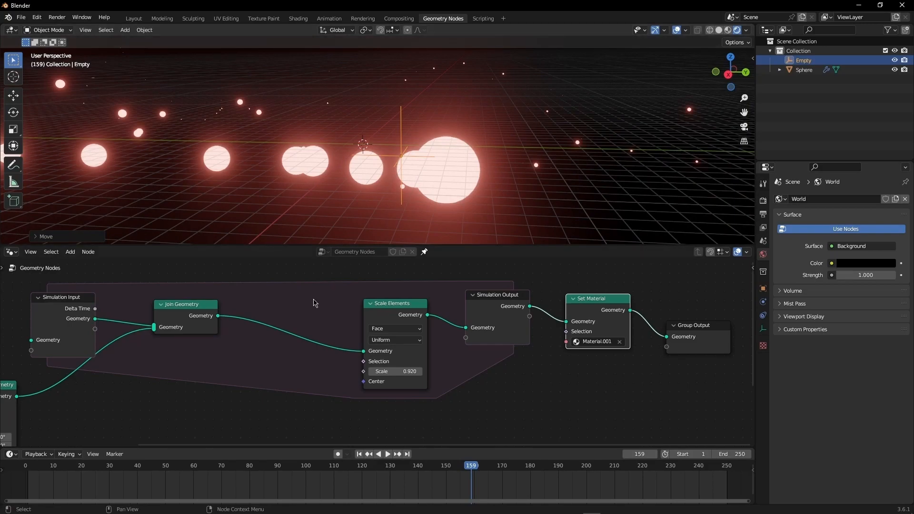
Show the material's shader nodes beside the geometry nodes and hide the viewport overlays
key(shift+a)
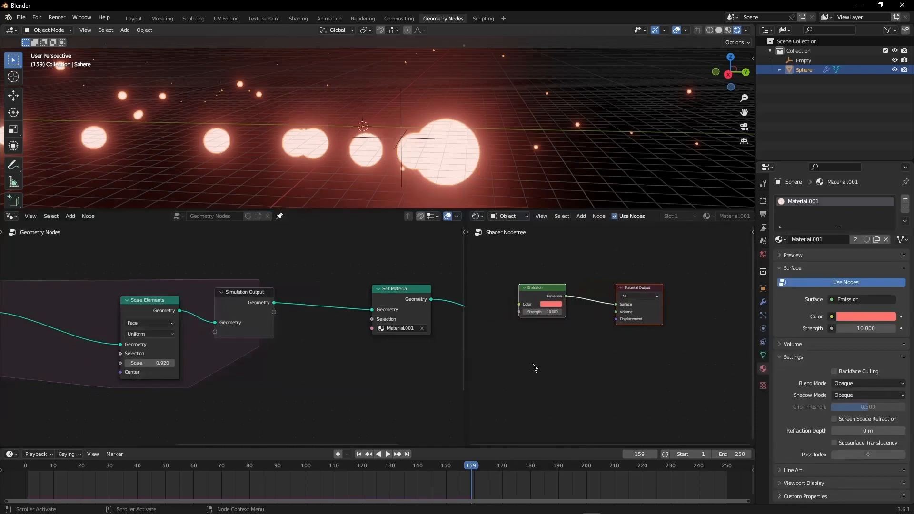
click(534, 364)
middle_drag(555, 371, 582, 379)
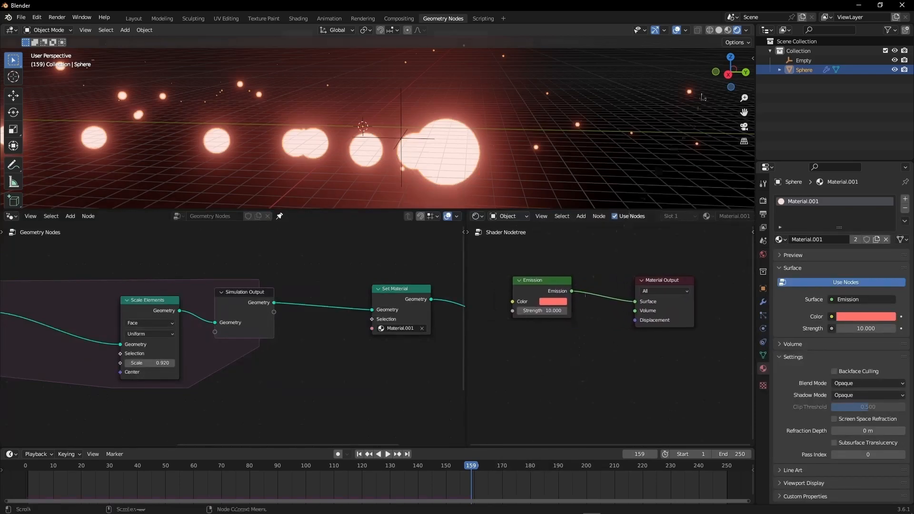
click(677, 30)
Add a Color Ramp node feeding the Emission color and move its black stop to position 0.177
key(shift+a)
text(c)
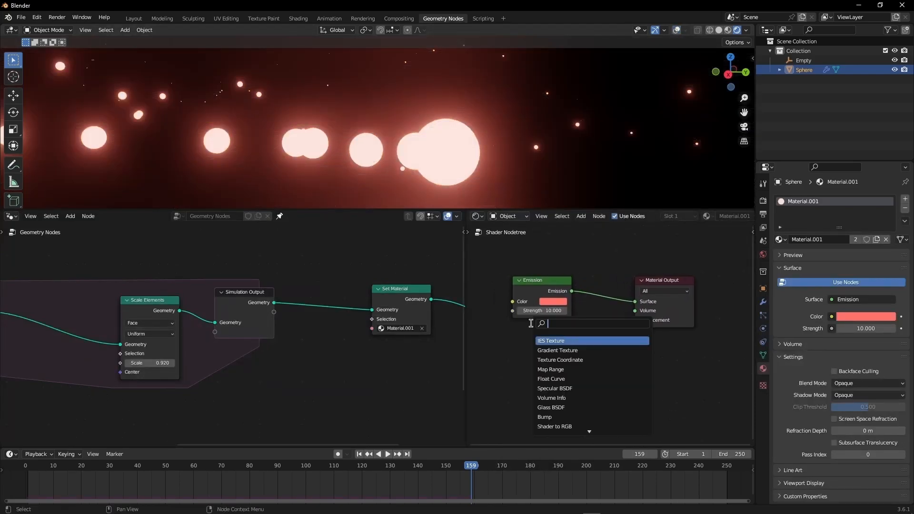
text(olo)
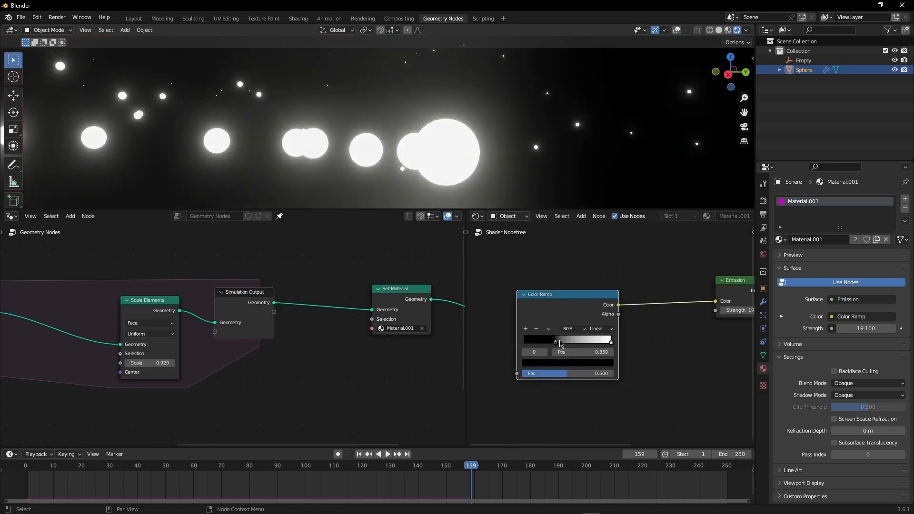
drag(560, 341, 540, 342)
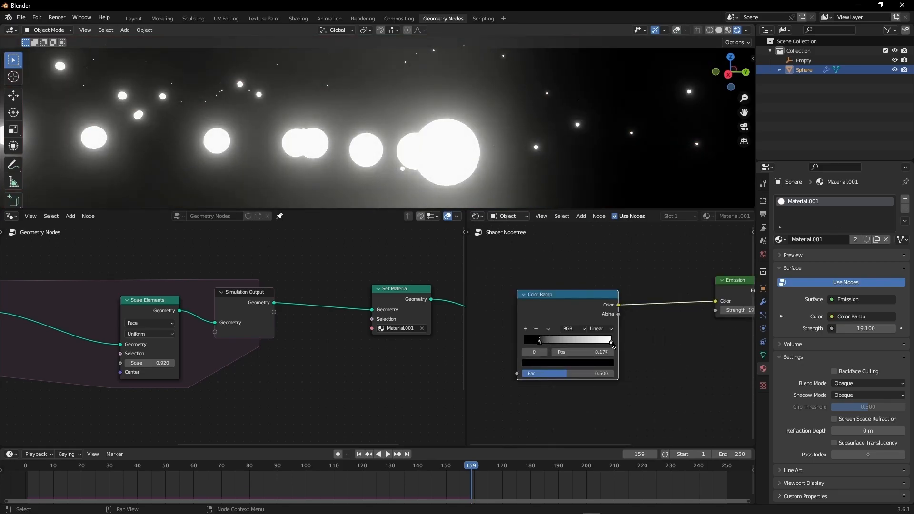
Change the Color Ramp's white end stop to a light orange
click(611, 343)
click(581, 364)
click(553, 286)
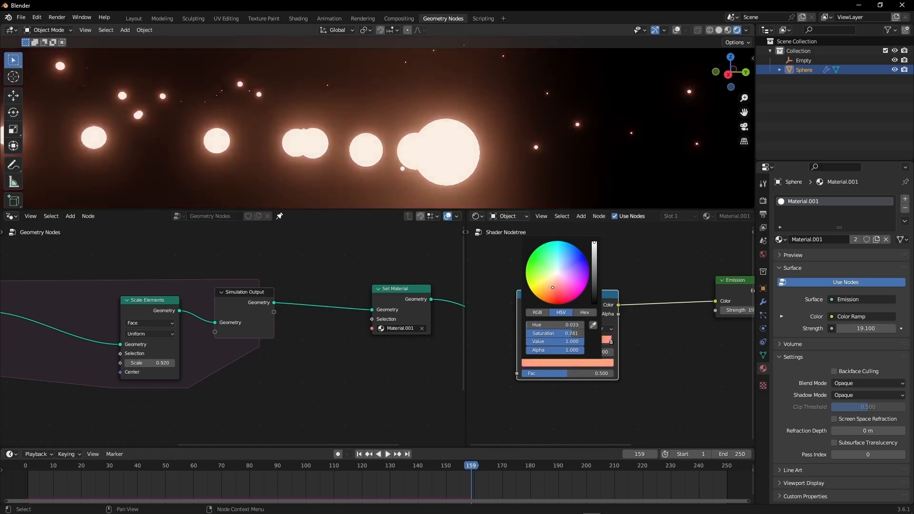
Add a Musgrave Texture node to the material to drive the Color Ramp's Fac input
key(shift+a)
text(t)
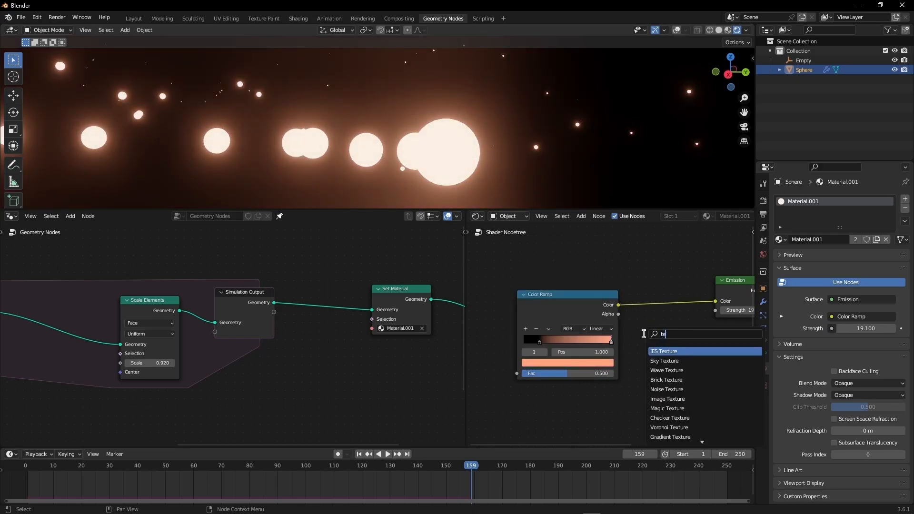
key(BackSpace)
text(mus)
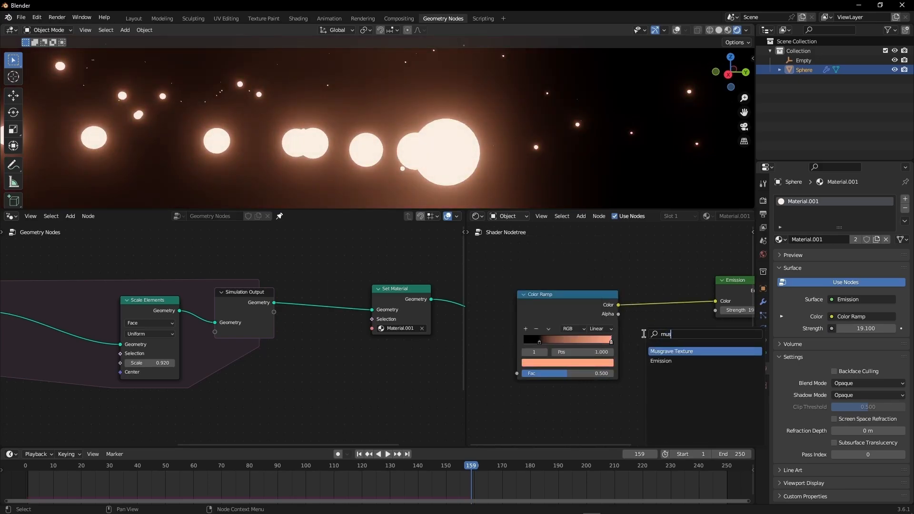
key(Return)
click(633, 281)
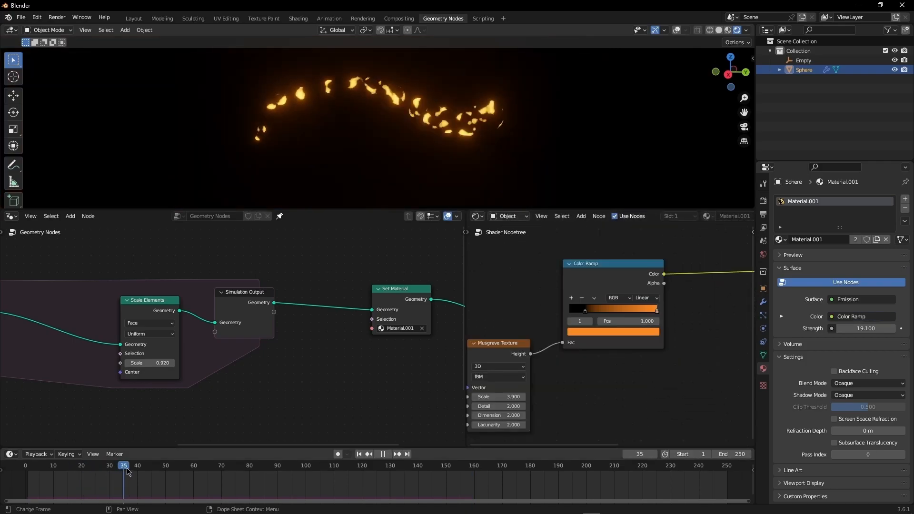
Scrub the timeline forward to about frame 73 and adjust the Musgrave Texture's scale slightly
drag(154, 471, 230, 472)
mouse_move(492, 396)
mouse_down()
mouse_move(514, 397)
mouse_move(493, 397)
mouse_up()
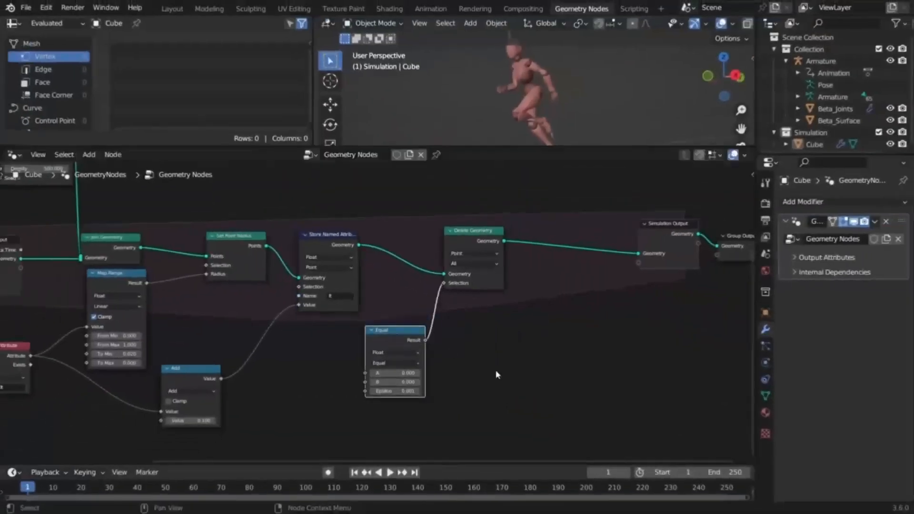
Hide the Collection holding the armature and set the last Set Position node's Y offset to 0.38 m
middle_drag(495, 373, 558, 361)
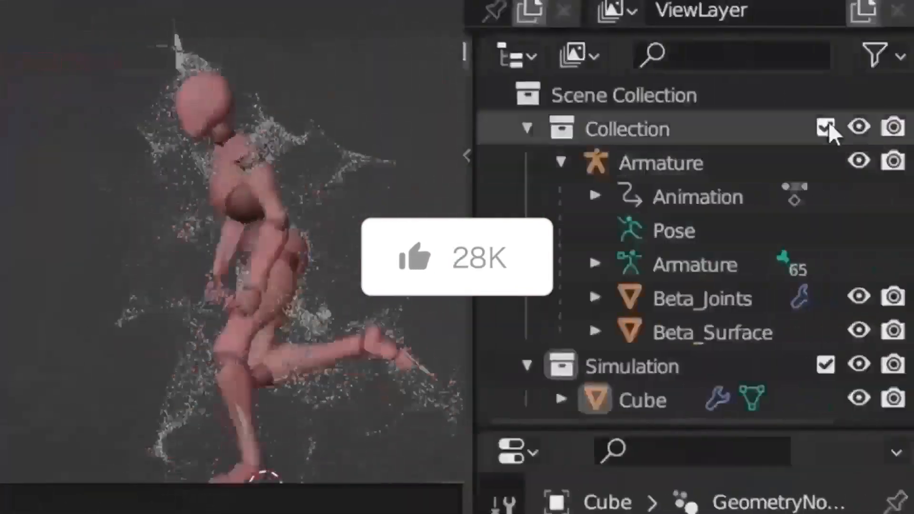
click(827, 129)
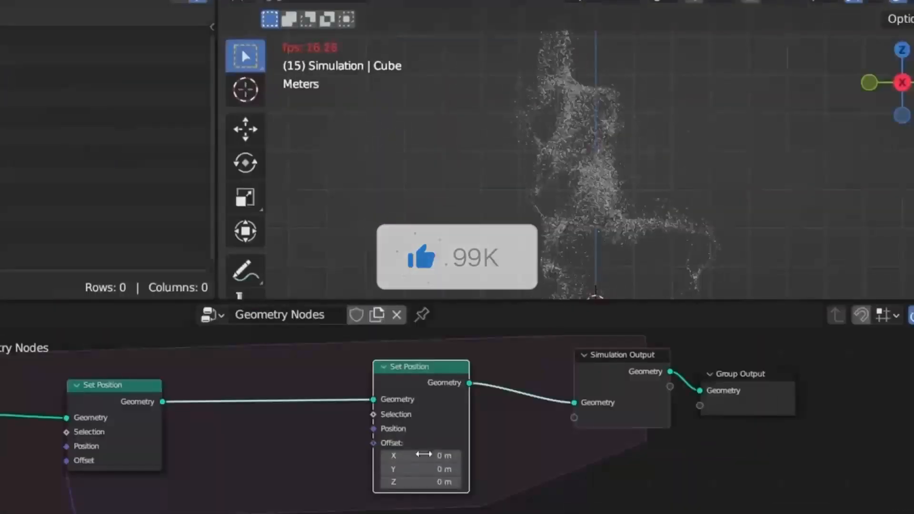
drag(423, 469, 440, 469)
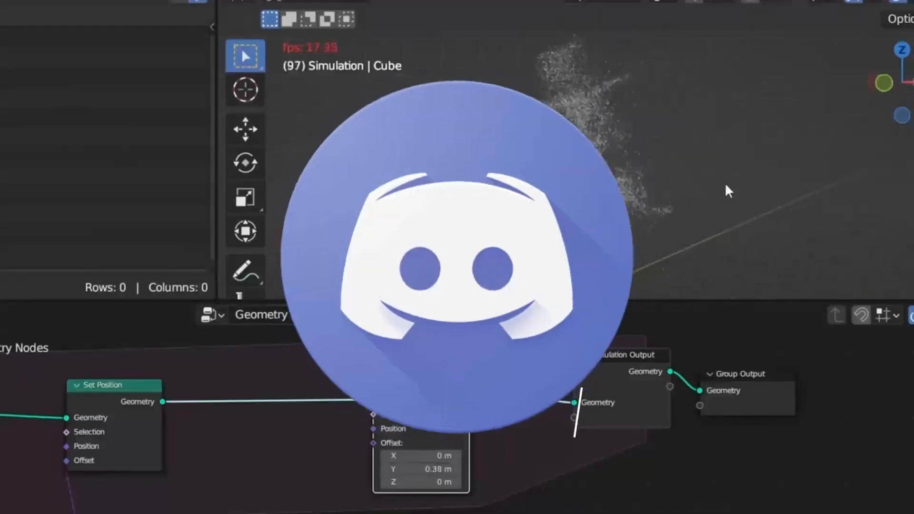